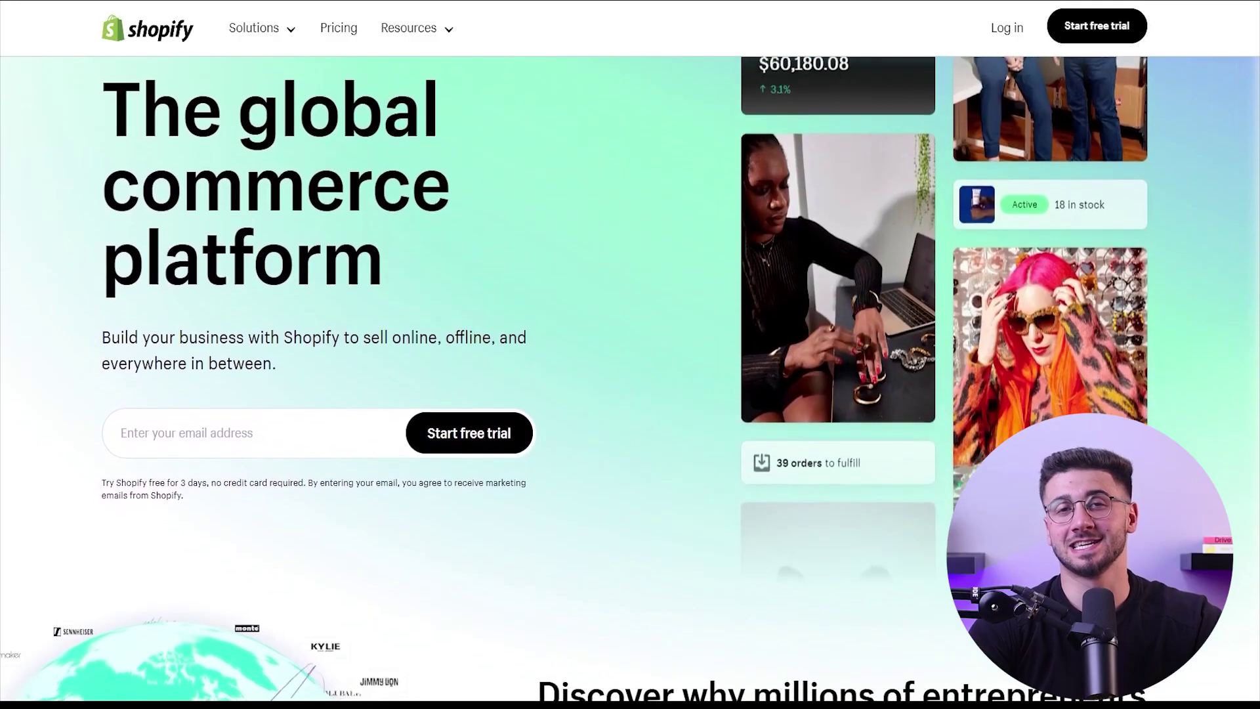
{"action": "scroll", "coordinate": [574, 378], "scroll_direction": "down", "scroll_amount": 2}
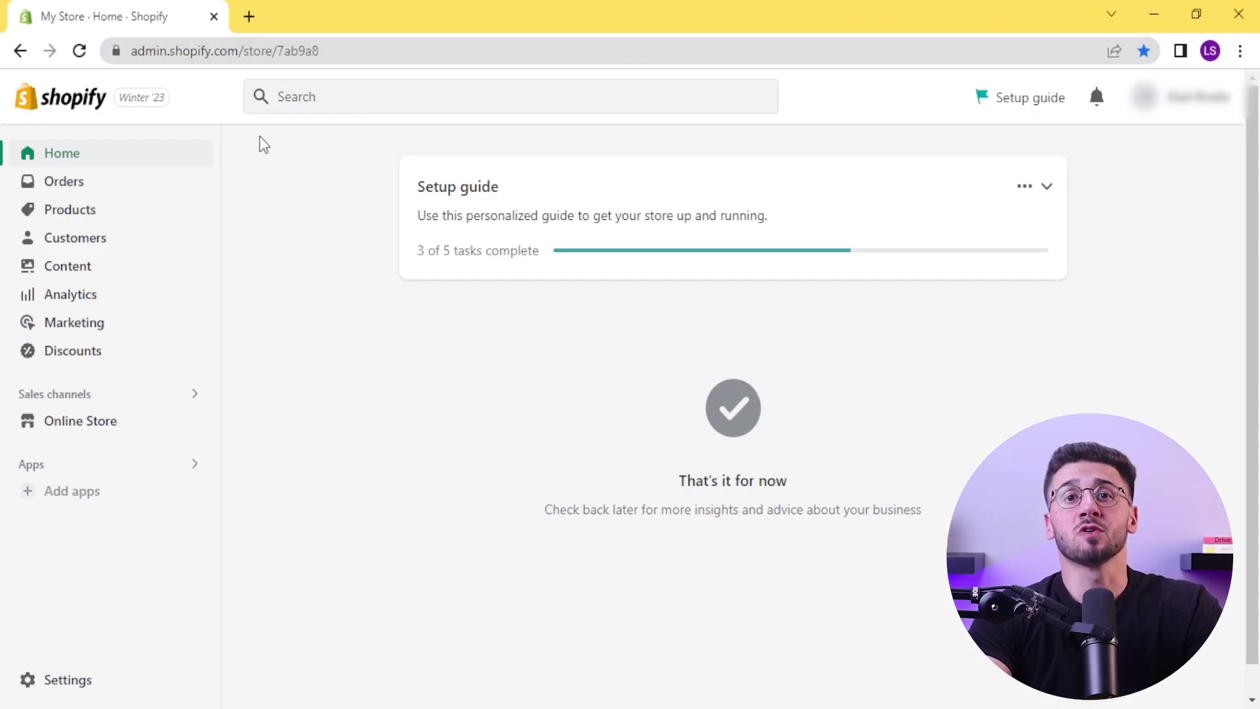
- Visit the admin sidebar pages in turn: Orders, Products, Customers, Content, Analytics, Marketing, Discounts
{"action": "left_click", "coordinate": [95, 186]}
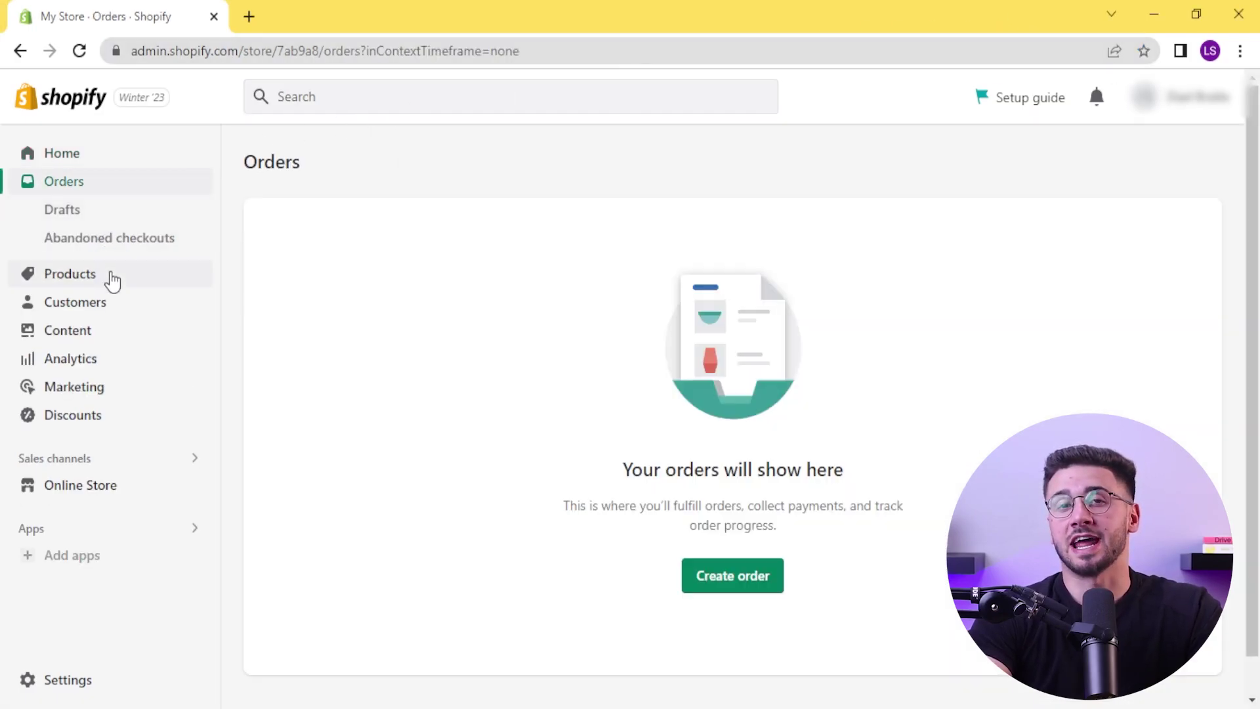
{"action": "left_click", "coordinate": [95, 277]}
{"action": "left_click", "coordinate": [119, 357]}
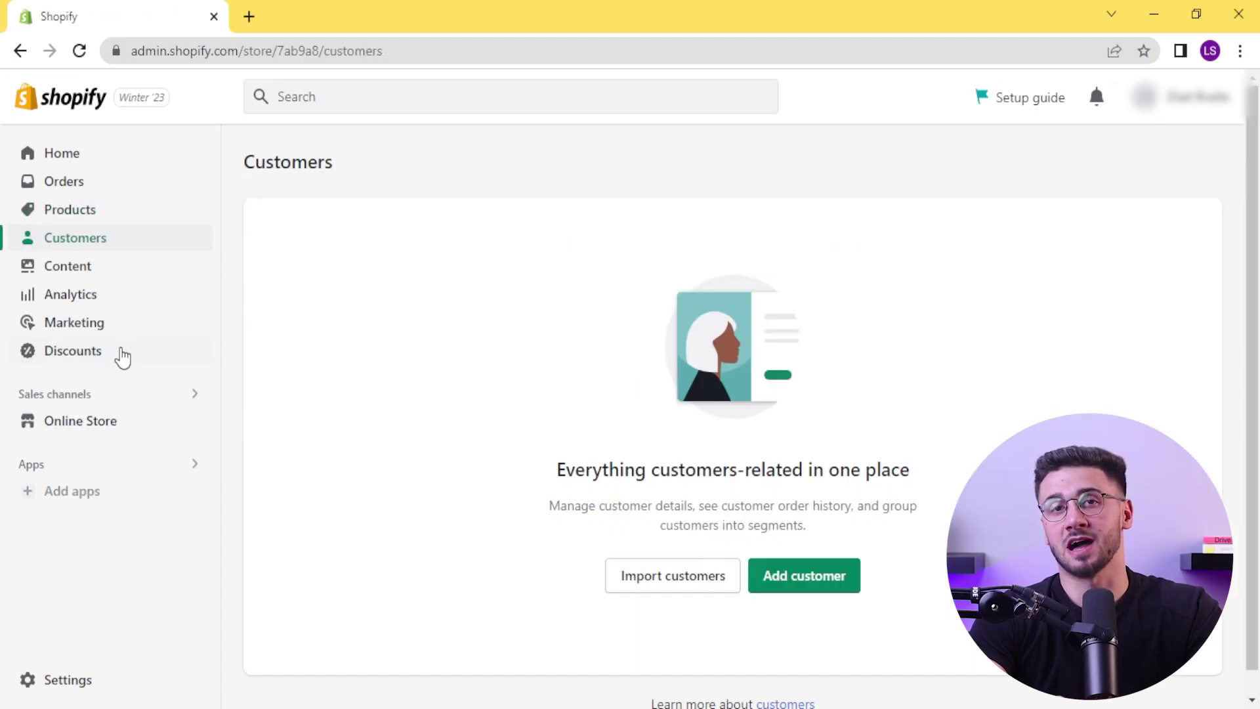
{"action": "left_click", "coordinate": [123, 276]}
{"action": "left_click", "coordinate": [107, 359]}
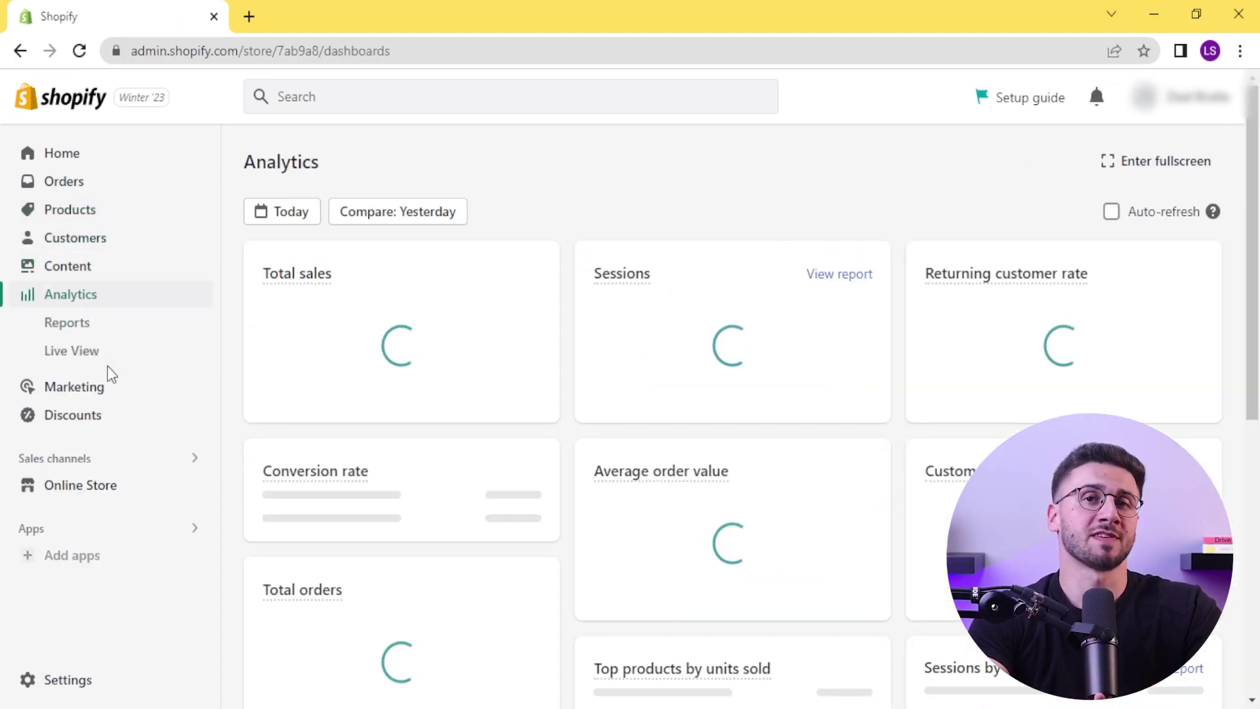
{"action": "left_click", "coordinate": [115, 392]}
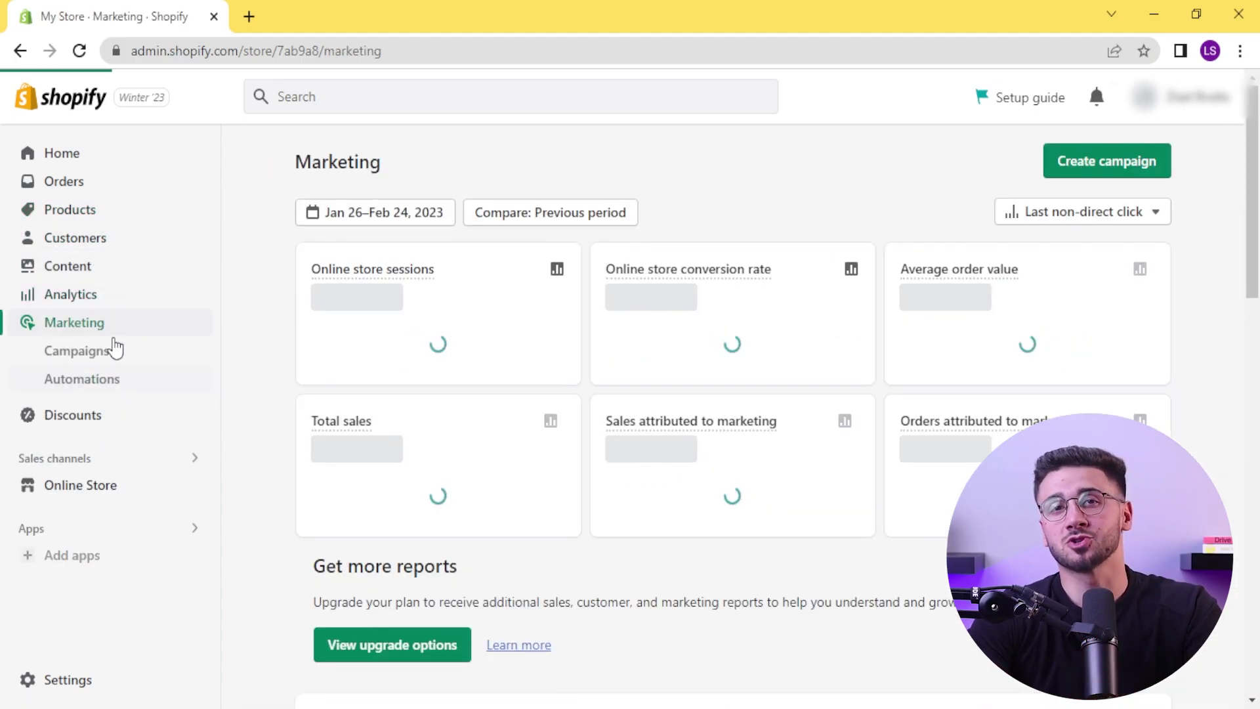
{"action": "left_click", "coordinate": [112, 418]}
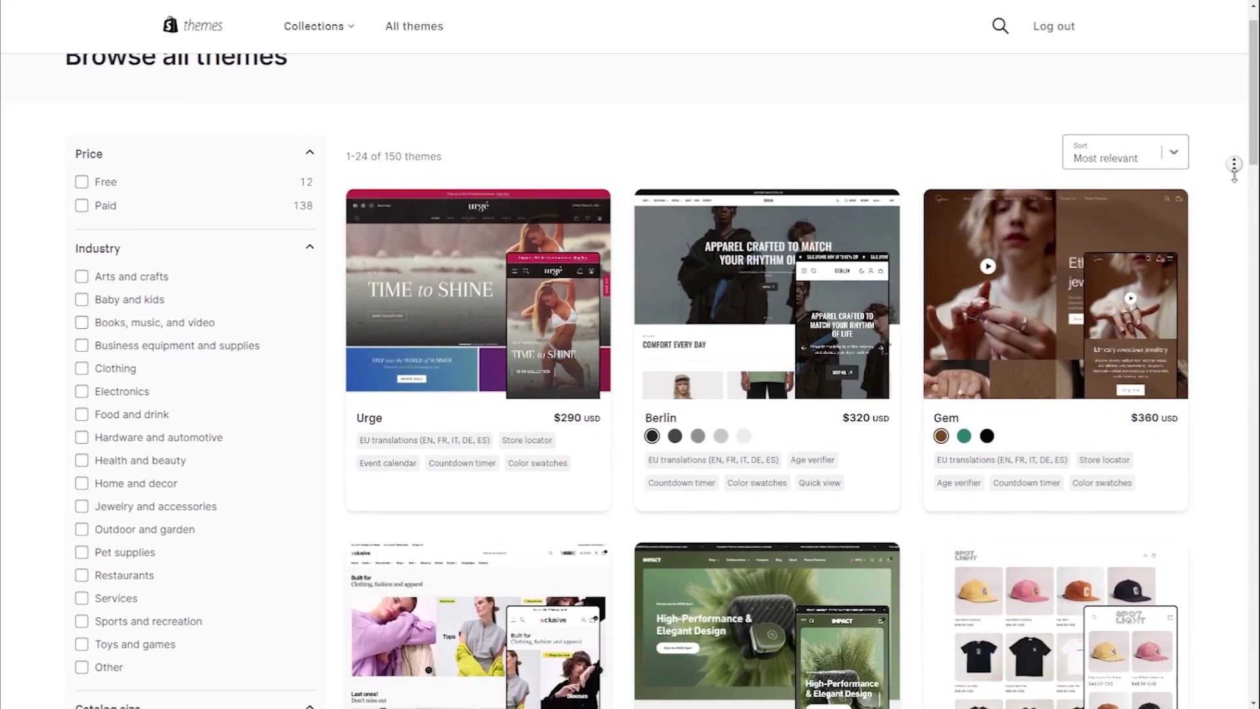
{"action": "scroll", "coordinate": [1235, 167], "scroll_direction": "down", "scroll_amount": 1}
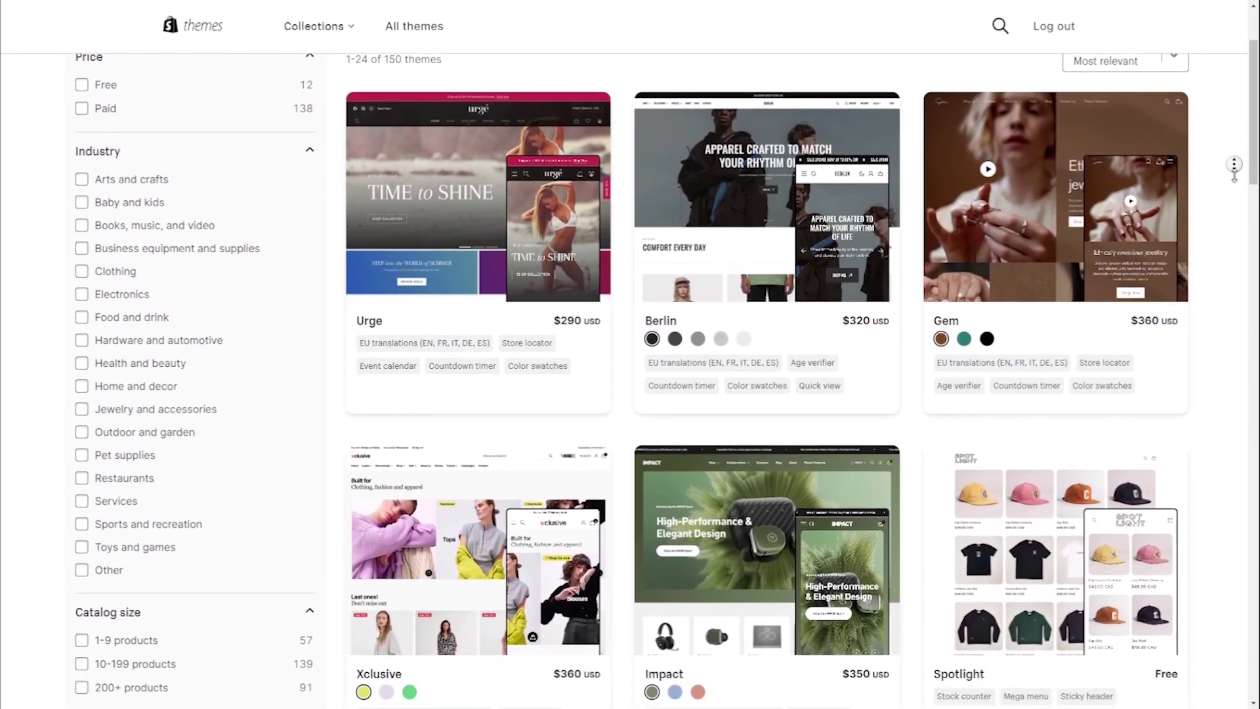
{"action": "scroll", "coordinate": [1234, 167], "scroll_direction": "down", "scroll_amount": 1}
{"action": "scroll", "coordinate": [1235, 176], "scroll_direction": "down", "scroll_amount": 2}
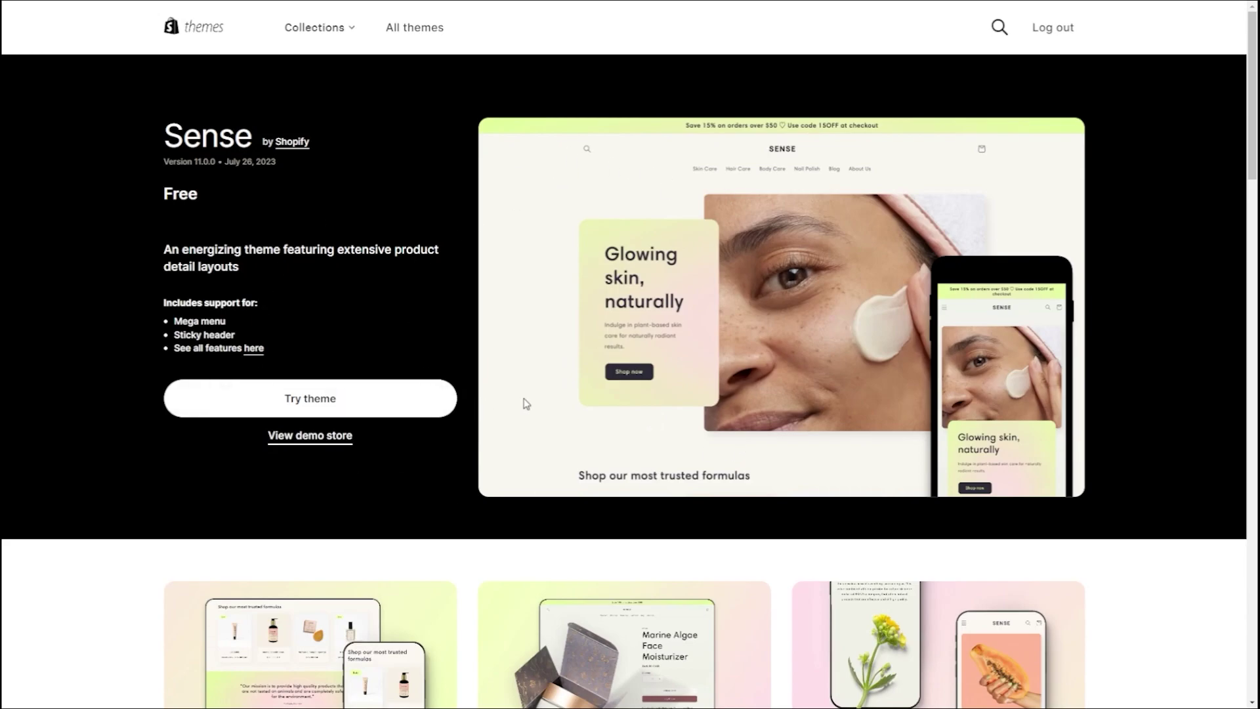
{"action": "scroll", "coordinate": [525, 403], "scroll_direction": "down", "scroll_amount": 2}
{"action": "scroll", "coordinate": [535, 421], "scroll_direction": "down", "scroll_amount": 1}
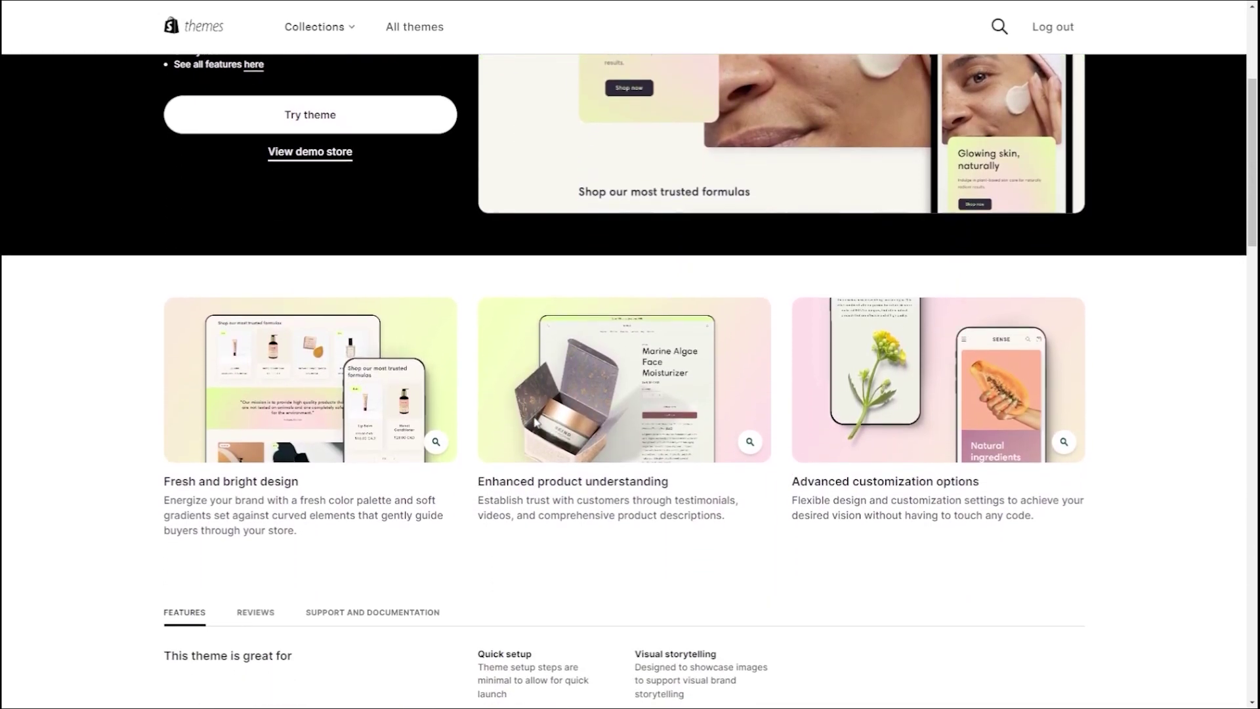
{"action": "scroll", "coordinate": [534, 422], "scroll_direction": "up", "scroll_amount": 2}
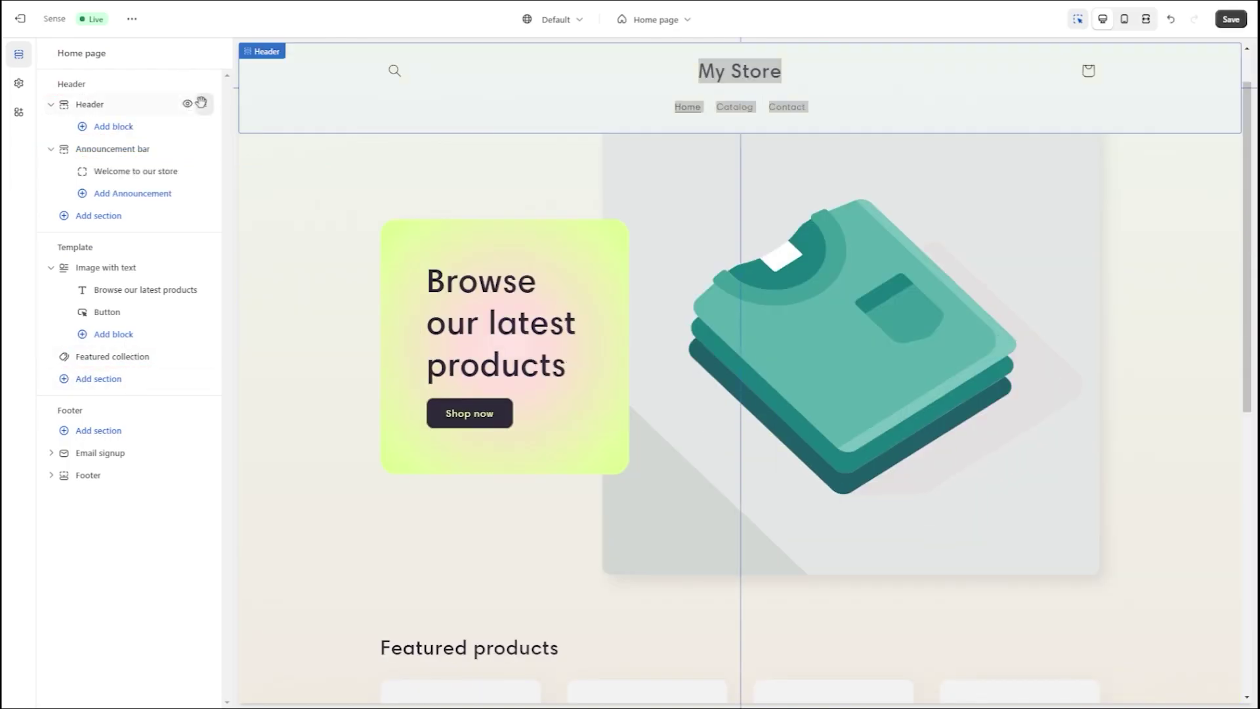
- Reorder the Sense theme sections so the Announcement bar sits above the Header
{"action": "mouse_move", "coordinate": [203, 104]}
{"action": "left_mouse_down"}
{"action": "mouse_move", "coordinate": [211, 163]}
{"action": "mouse_move", "coordinate": [212, 82]}
{"action": "mouse_move", "coordinate": [213, 135]}
{"action": "mouse_move", "coordinate": [180, 158]}
{"action": "mouse_move", "coordinate": [212, 93]}
{"action": "left_mouse_up"}
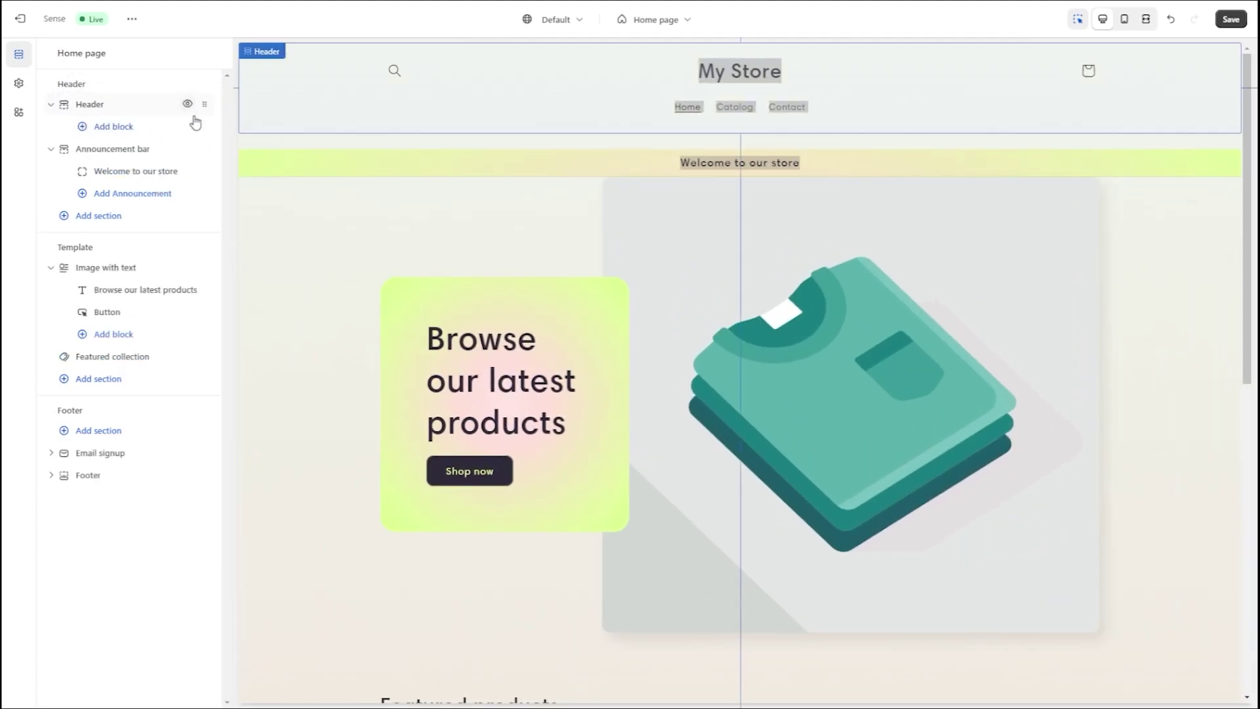
{"action": "mouse_move", "coordinate": [197, 151]}
{"action": "left_mouse_down"}
{"action": "mouse_move", "coordinate": [207, 154]}
{"action": "mouse_move", "coordinate": [211, 91]}
{"action": "left_mouse_up"}
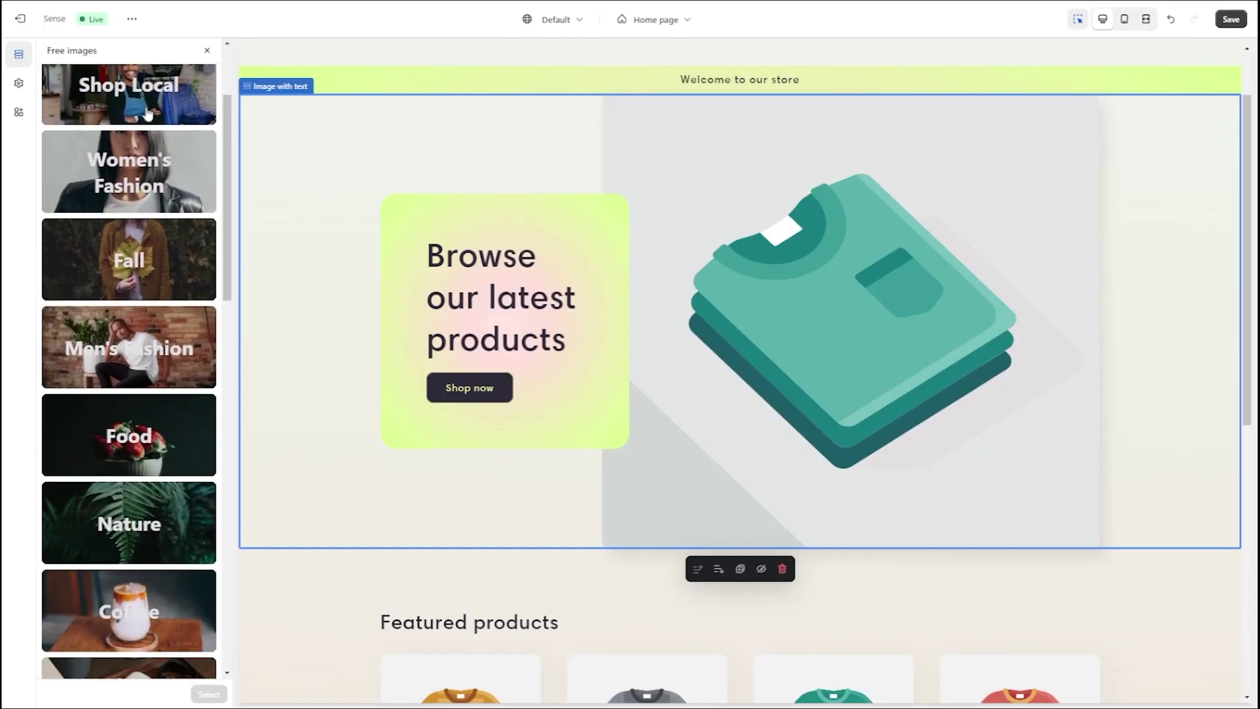
{"action": "scroll", "coordinate": [146, 115], "scroll_direction": "down", "scroll_amount": 1}
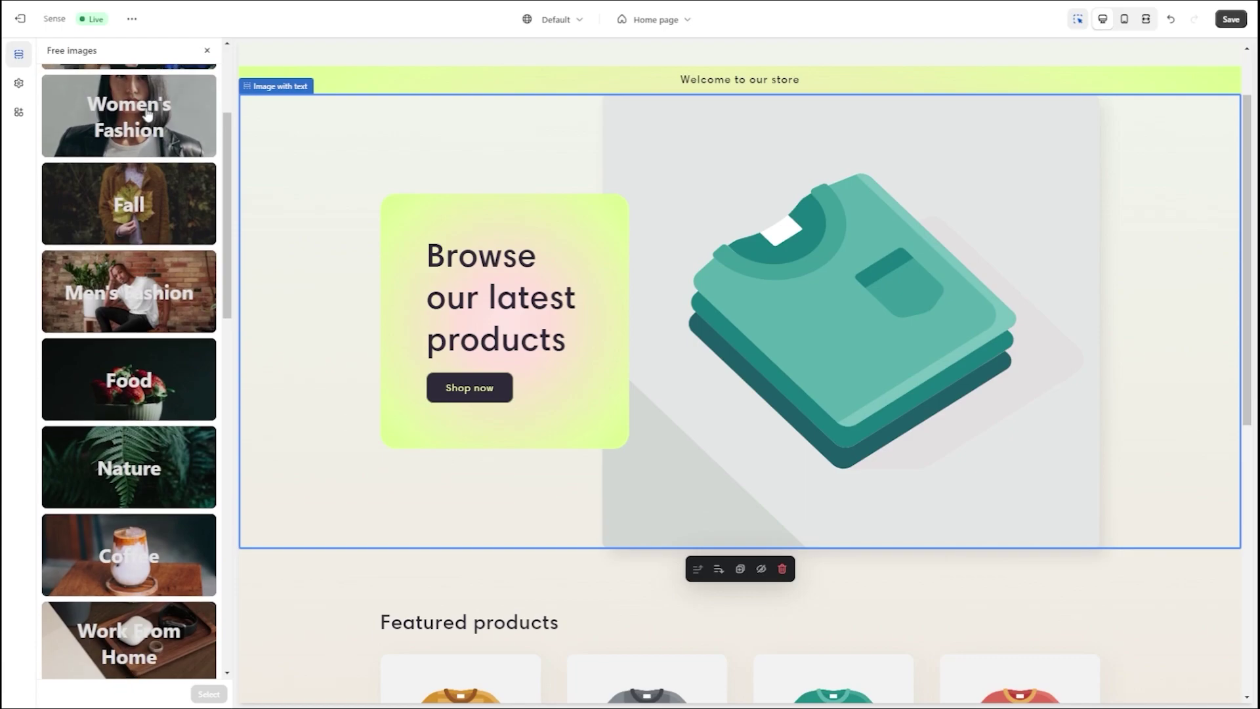
{"action": "scroll", "coordinate": [146, 114], "scroll_direction": "down", "scroll_amount": 4}
{"action": "scroll", "coordinate": [146, 115], "scroll_direction": "down", "scroll_amount": 2}
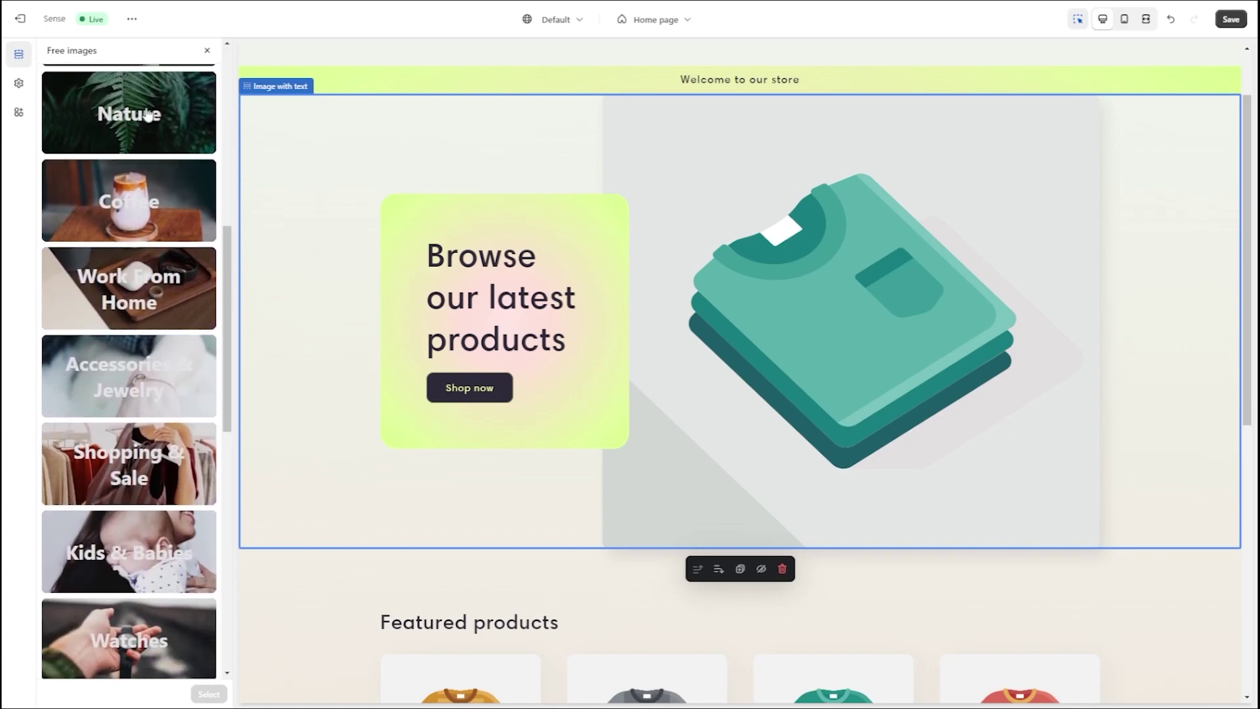
{"action": "scroll", "coordinate": [145, 114], "scroll_direction": "down", "scroll_amount": 2}
{"action": "scroll", "coordinate": [146, 115], "scroll_direction": "down", "scroll_amount": 1}
{"action": "scroll", "coordinate": [146, 114], "scroll_direction": "down", "scroll_amount": 3}
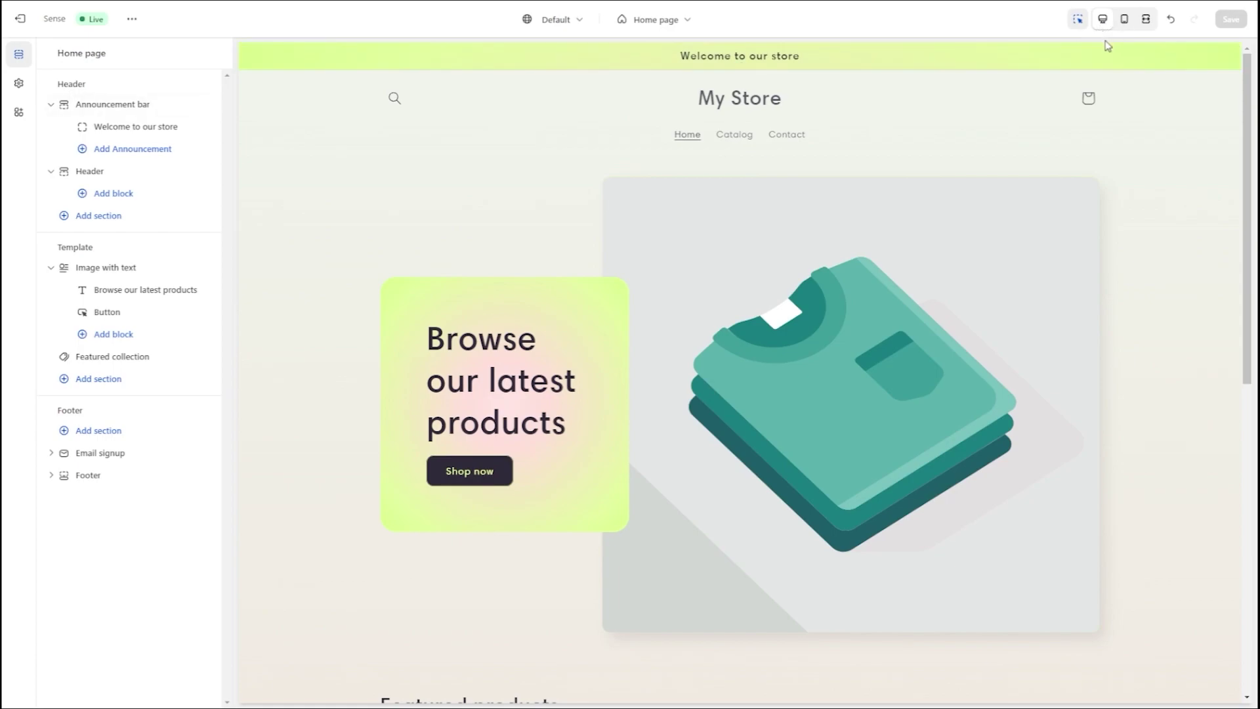
- Switch the theme editor preview to the mobile phone layout
{"action": "left_click", "coordinate": [1123, 21]}
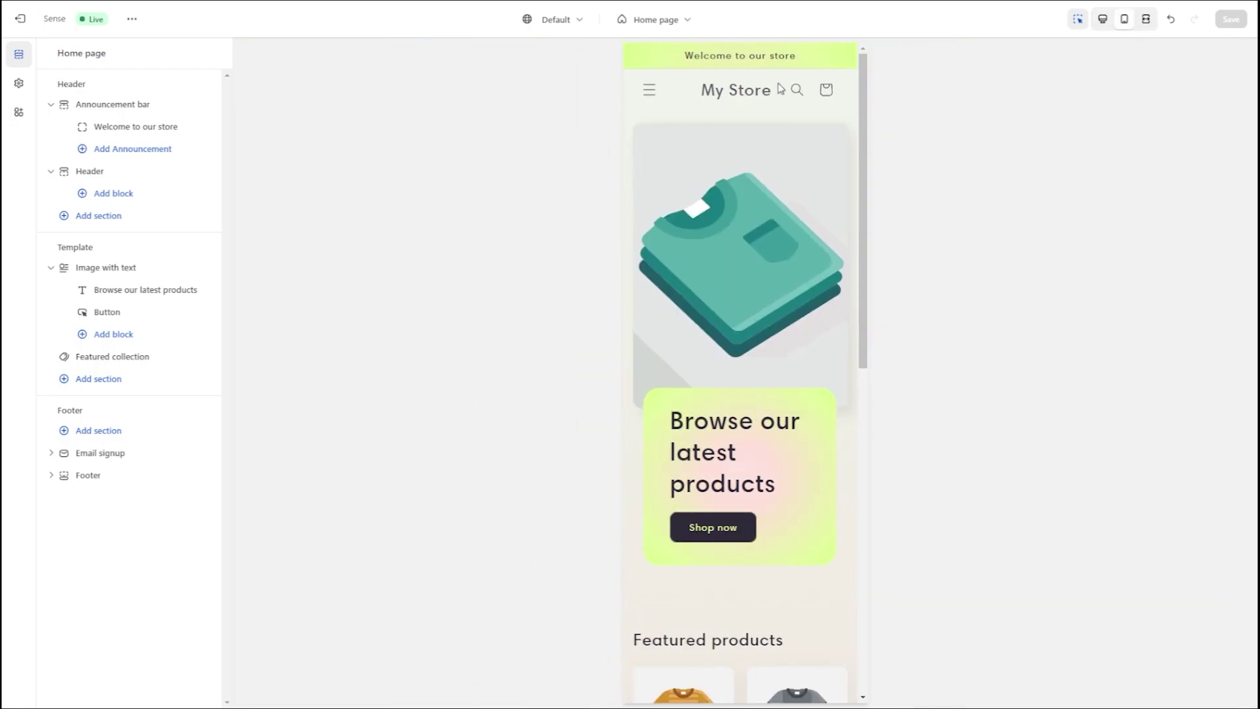
{"action": "scroll", "coordinate": [704, 439], "scroll_direction": "down", "scroll_amount": 1}
{"action": "scroll", "coordinate": [705, 441], "scroll_direction": "down", "scroll_amount": 1}
{"action": "scroll", "coordinate": [707, 442], "scroll_direction": "down", "scroll_amount": 1}
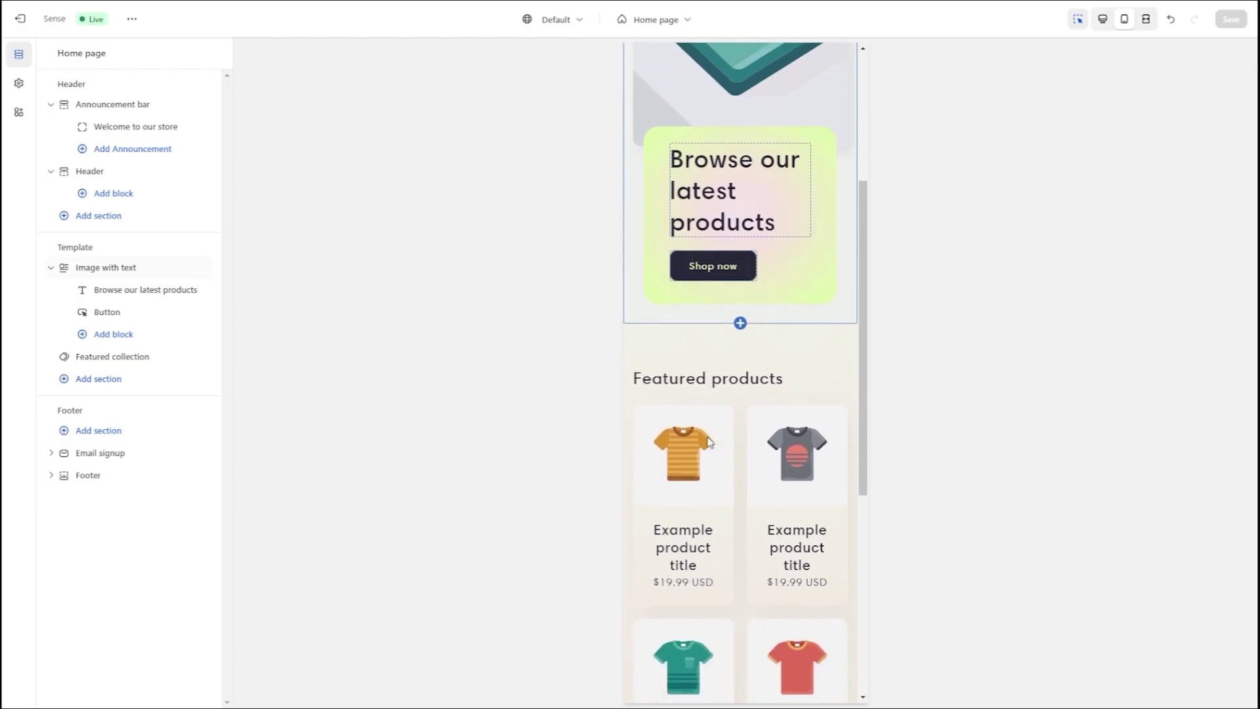
{"action": "scroll", "coordinate": [709, 443], "scroll_direction": "down", "scroll_amount": 1}
{"action": "scroll", "coordinate": [711, 445], "scroll_direction": "down", "scroll_amount": 1}
{"action": "scroll", "coordinate": [729, 455], "scroll_direction": "up", "scroll_amount": 1}
{"action": "scroll", "coordinate": [749, 464], "scroll_direction": "up", "scroll_amount": 1}
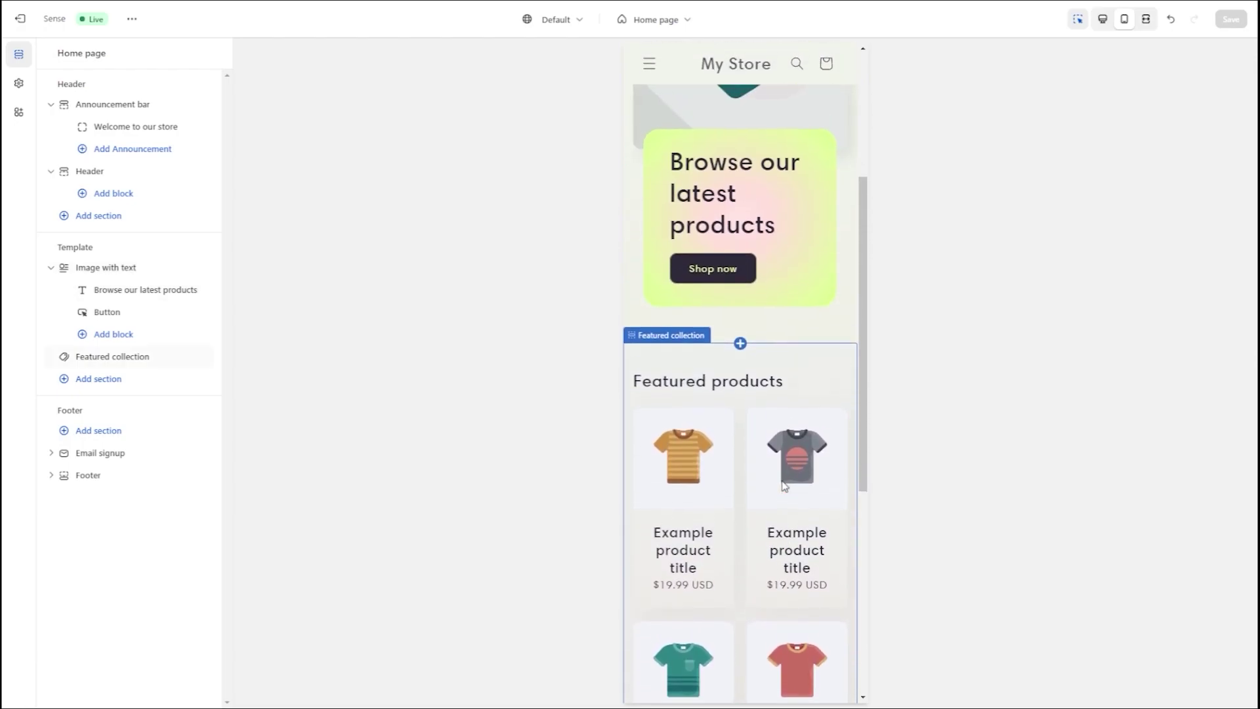
{"action": "scroll", "coordinate": [774, 479], "scroll_direction": "up", "scroll_amount": 2}
{"action": "scroll", "coordinate": [784, 483], "scroll_direction": "up", "scroll_amount": 1}
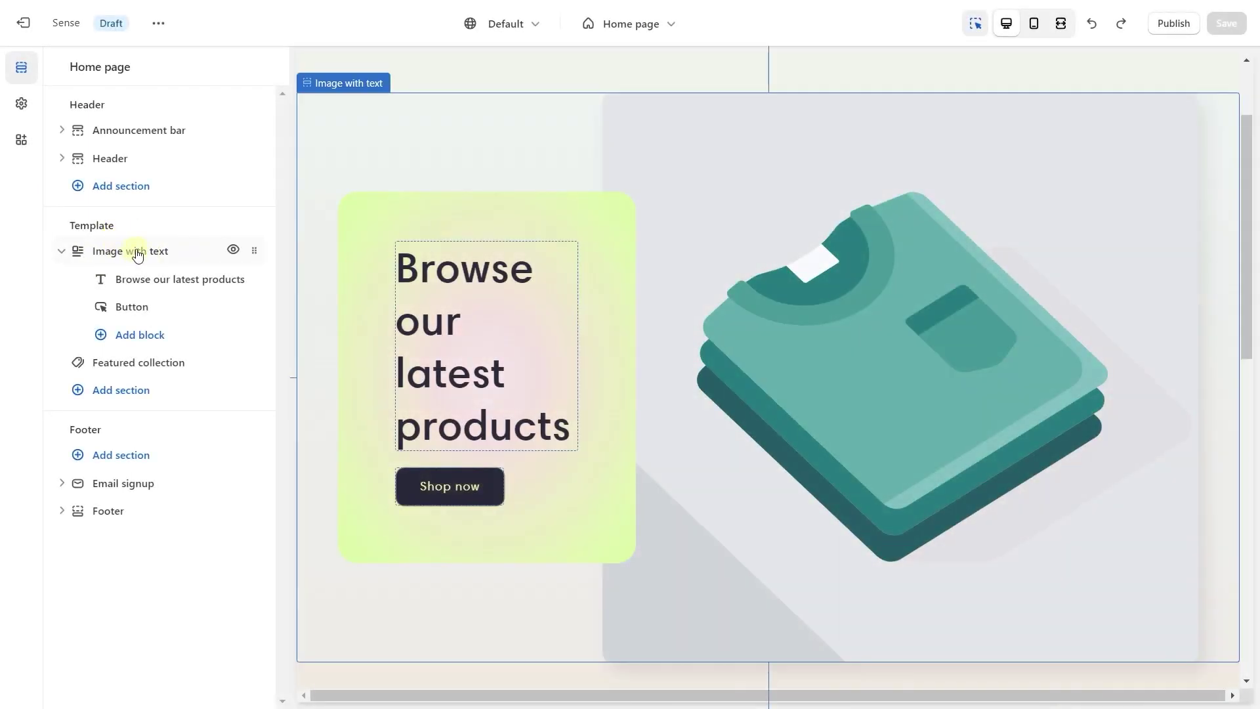
- Choose the tshirts photo for the Image with text section and save the theme
{"action": "left_click", "coordinate": [136, 251]}
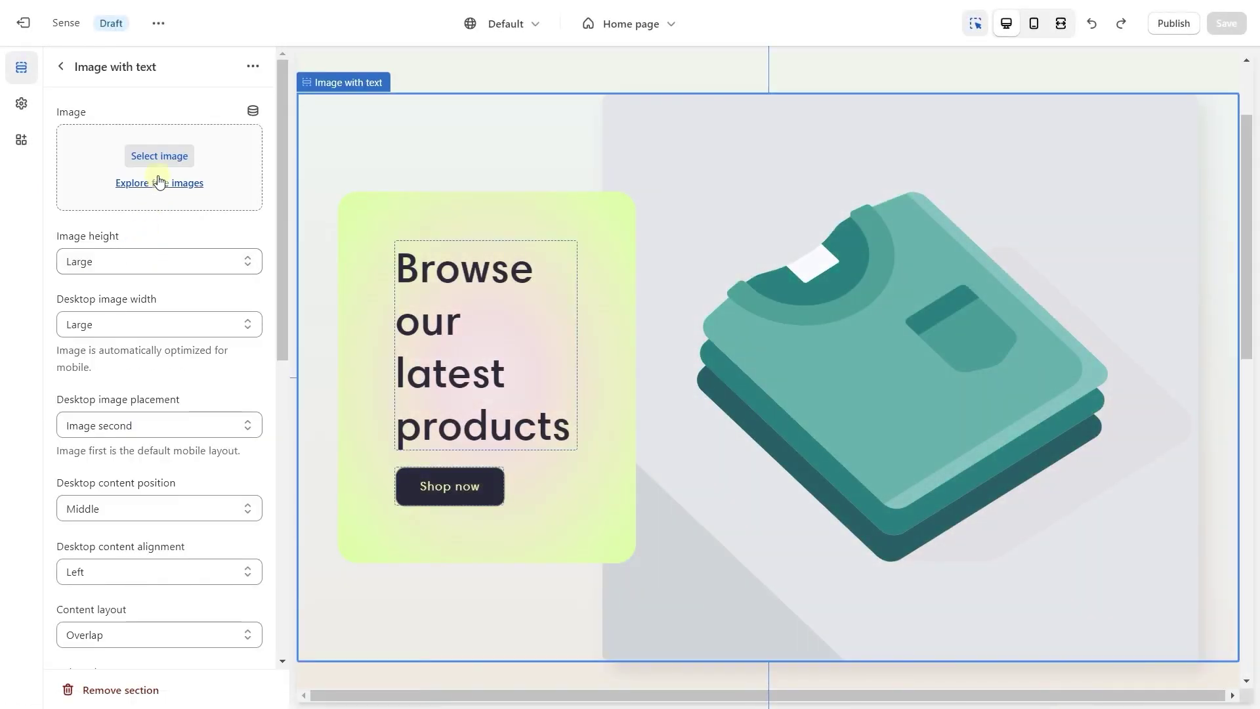
{"action": "left_click", "coordinate": [159, 156]}
{"action": "mouse_move", "coordinate": [499, 327]}
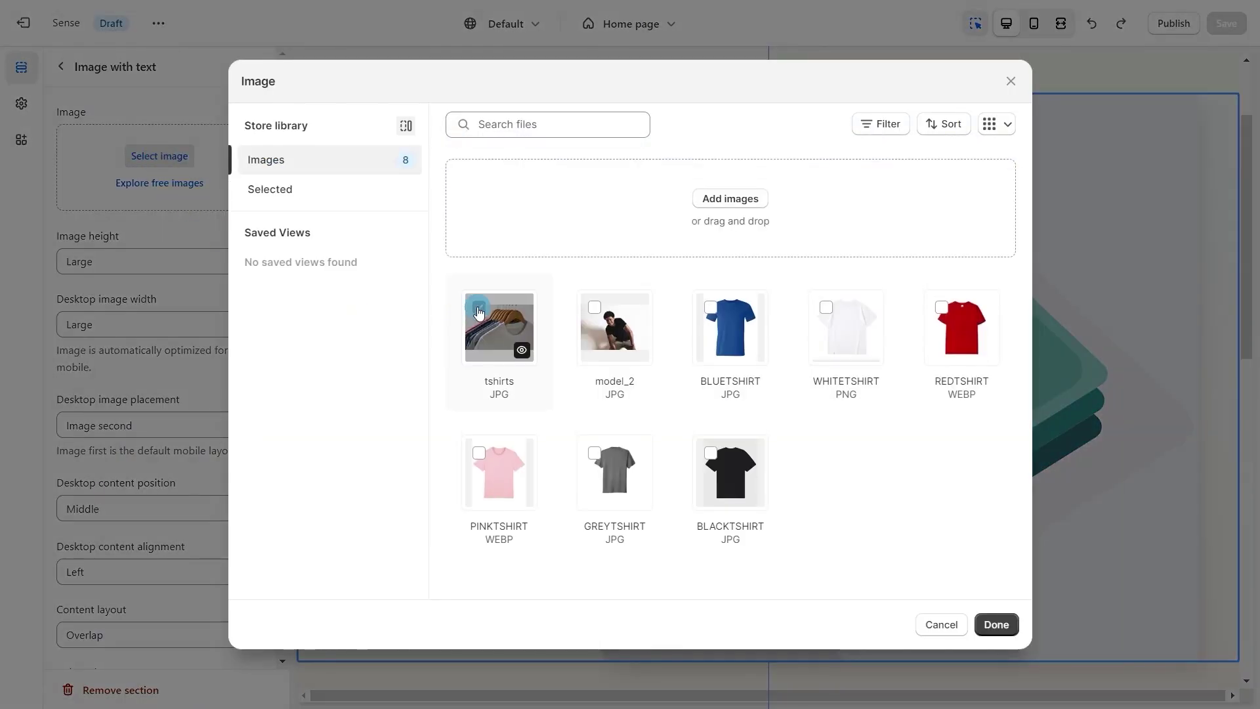
{"action": "left_click", "coordinate": [478, 313]}
{"action": "left_click", "coordinate": [998, 624]}
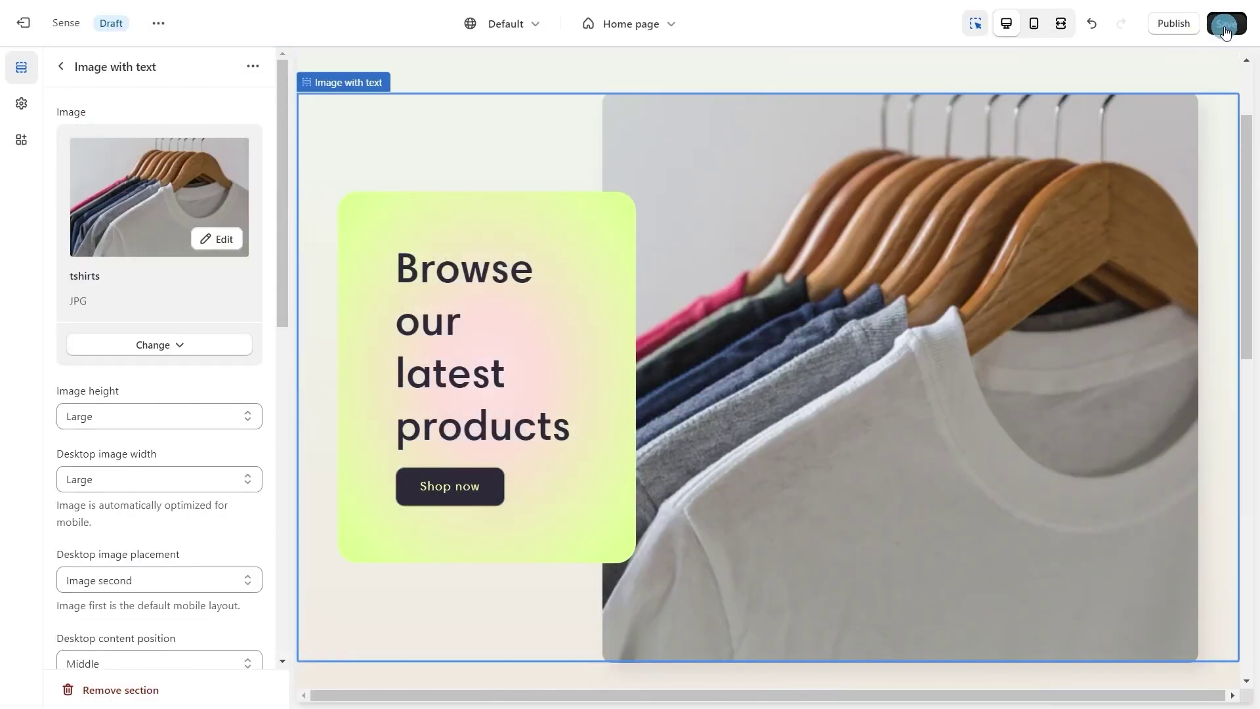
{"action": "left_click", "coordinate": [1226, 29]}
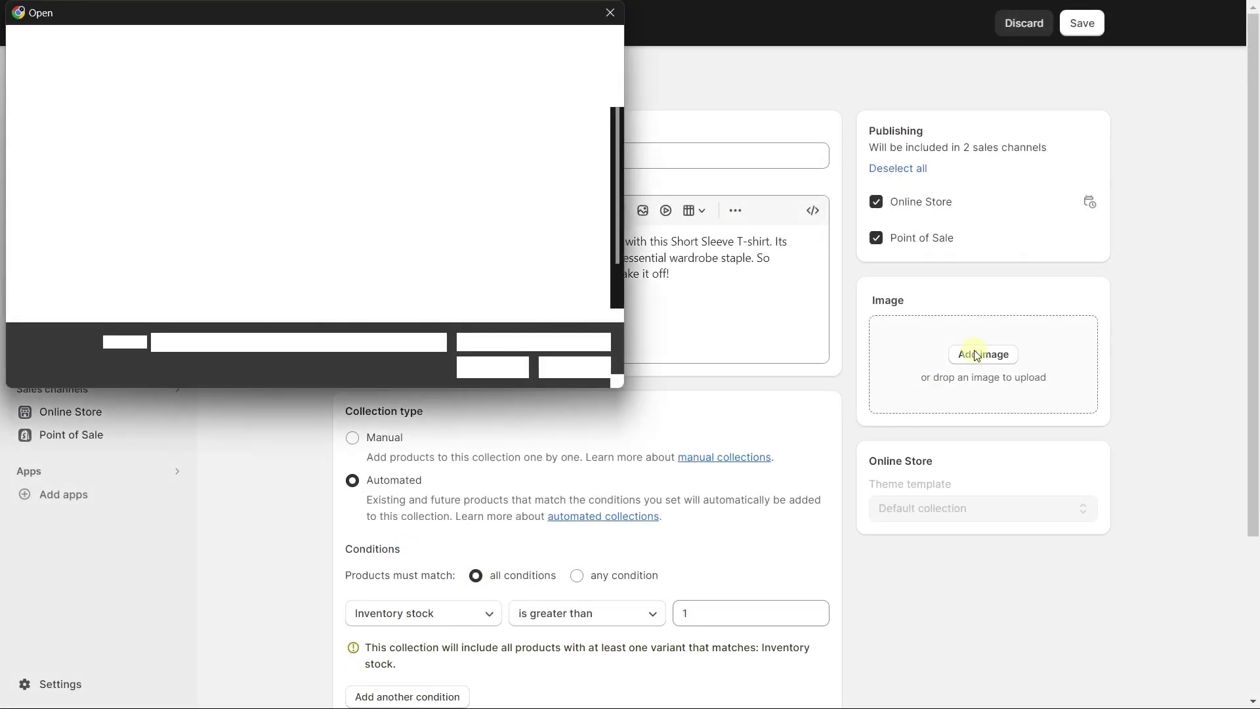
- Upload model_2 as the collection image and insert an uploaded image into the description
{"action": "left_click", "coordinate": [489, 364]}
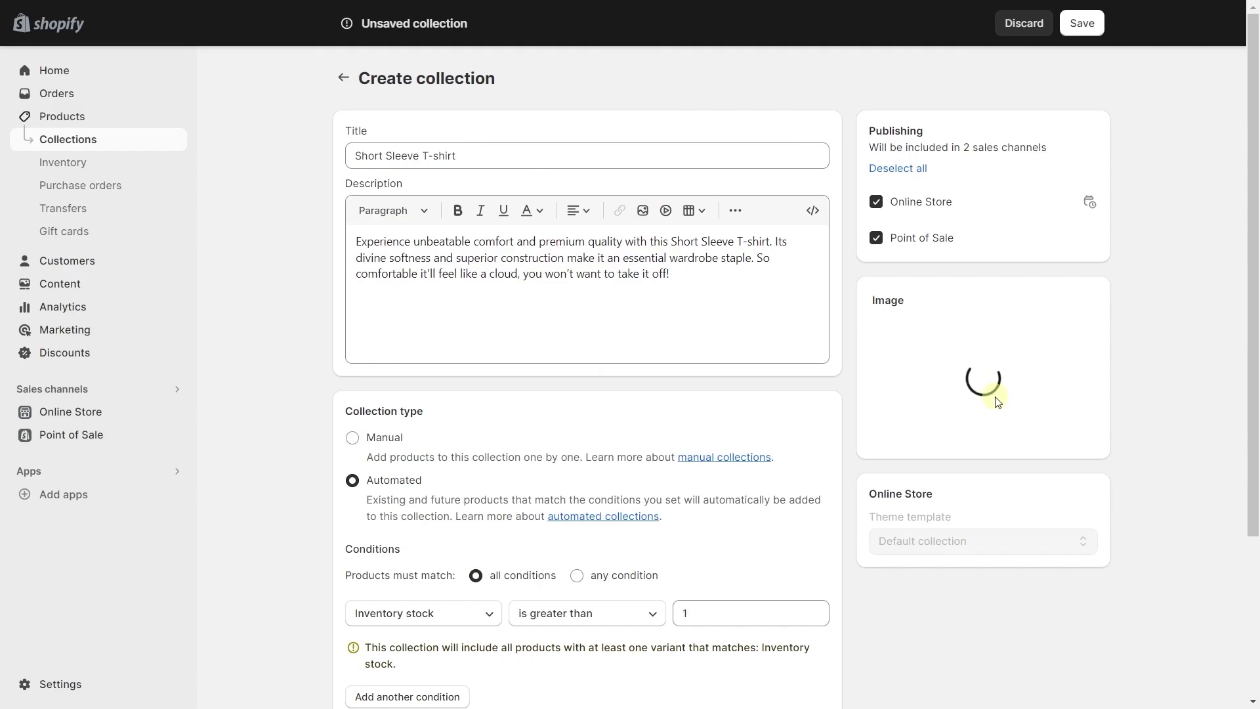
{"action": "left_click", "coordinate": [645, 211]}
{"action": "left_click", "coordinate": [538, 364]}
{"action": "left_click", "coordinate": [837, 557]}
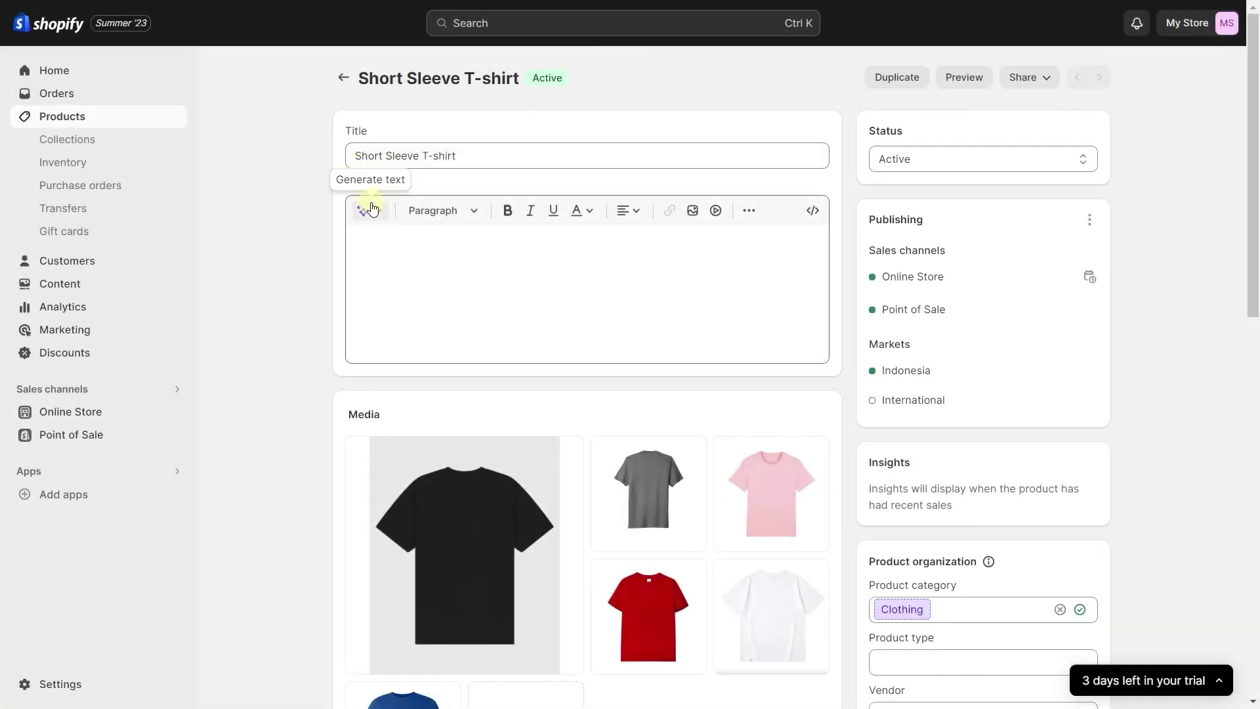
- Generate a Persuasive-tone AI product description and keep the suggestion
{"action": "left_click", "coordinate": [370, 209]}
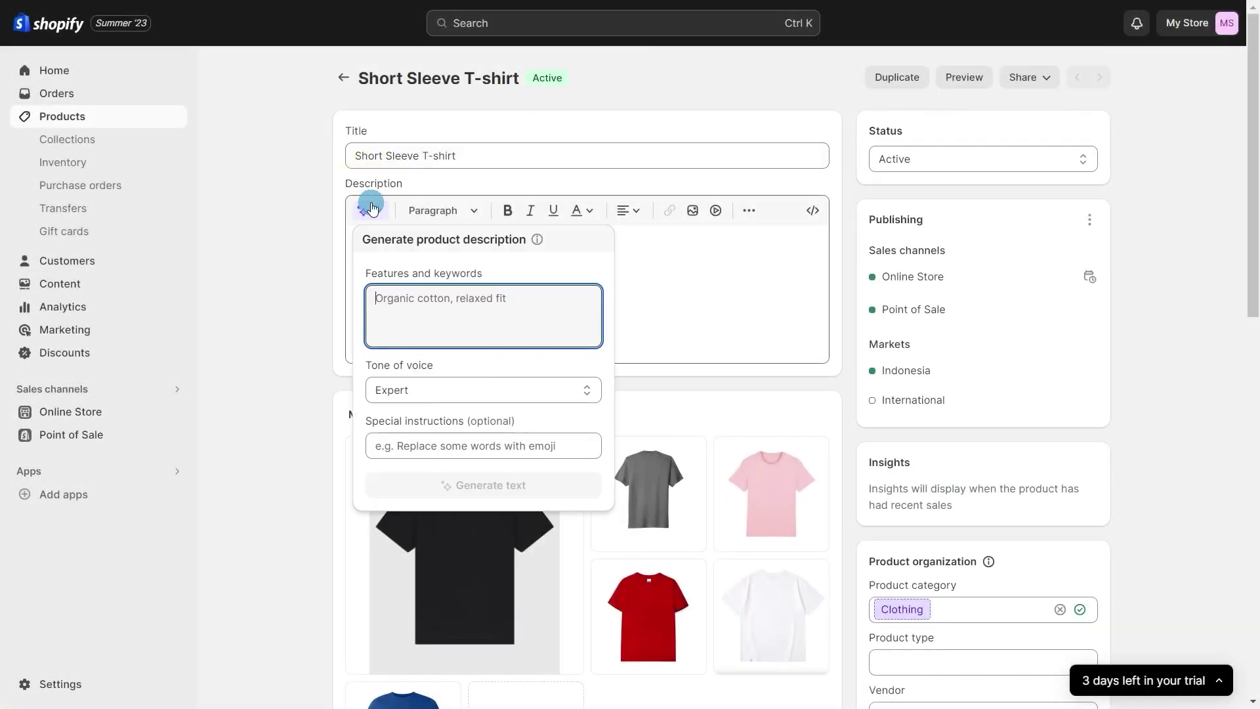
{"action": "type", "text": "premium quality, comfortable"}
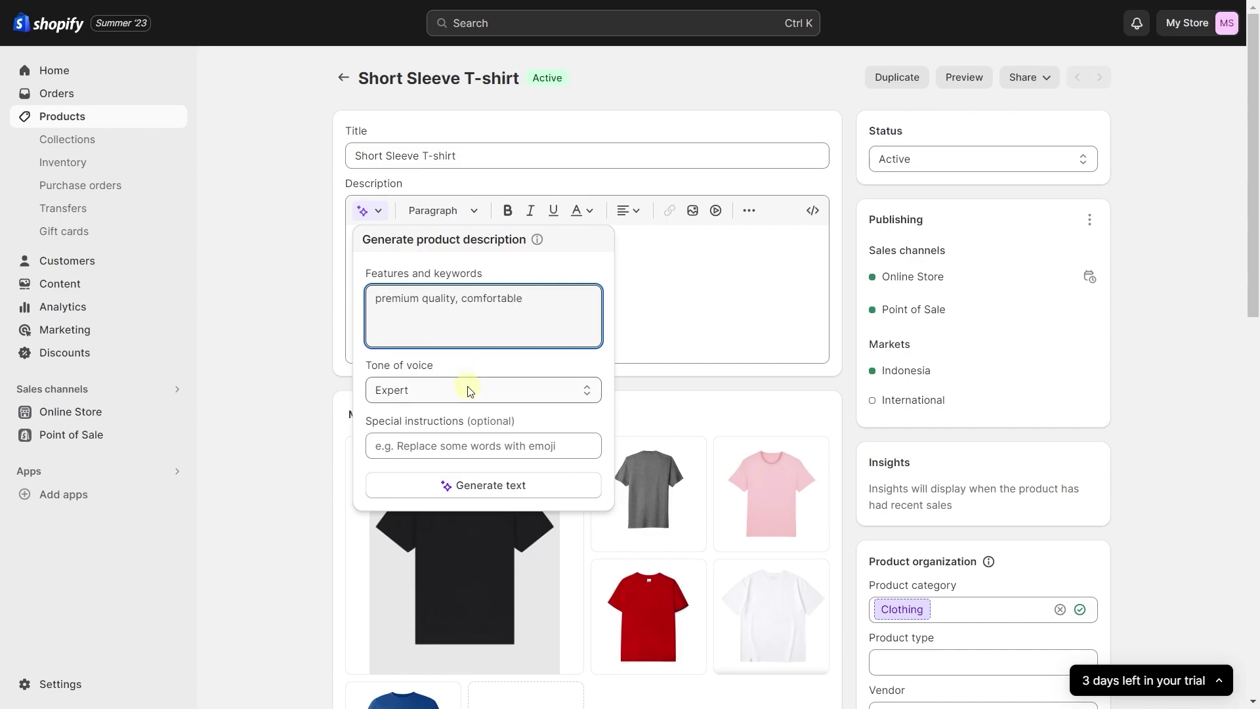
{"action": "left_click", "coordinate": [466, 390]}
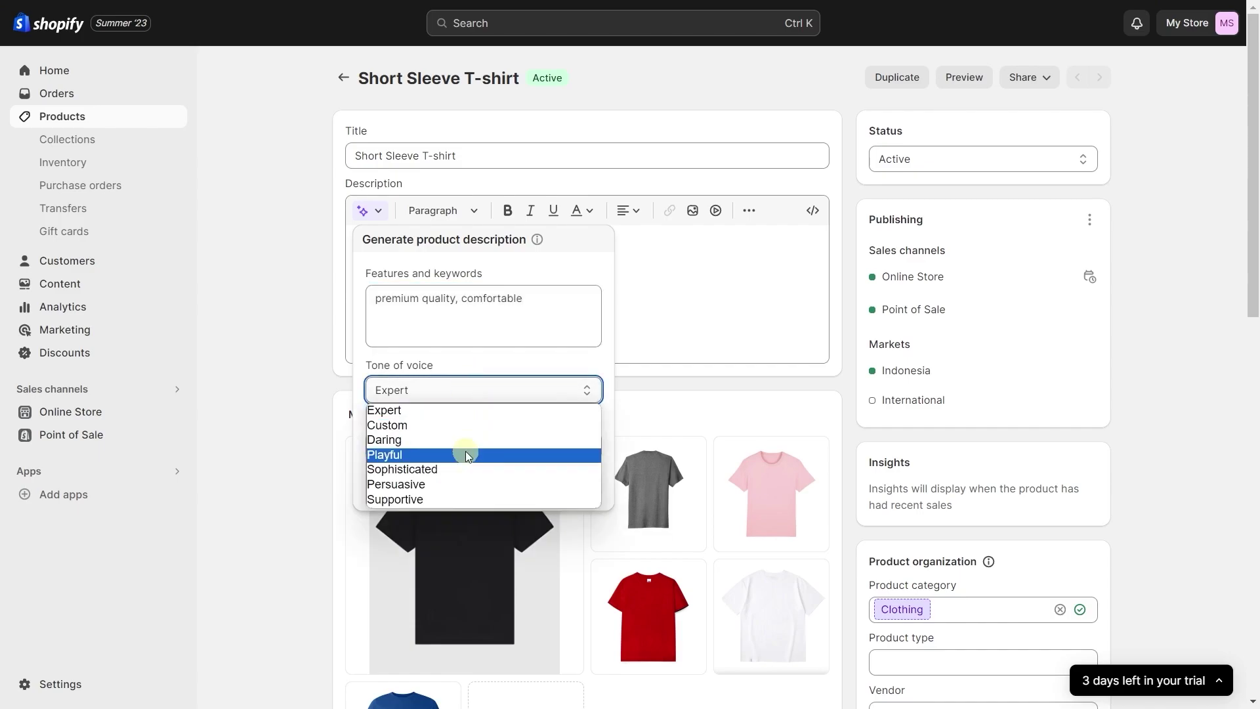
{"action": "left_click", "coordinate": [465, 485]}
{"action": "left_click", "coordinate": [466, 486]}
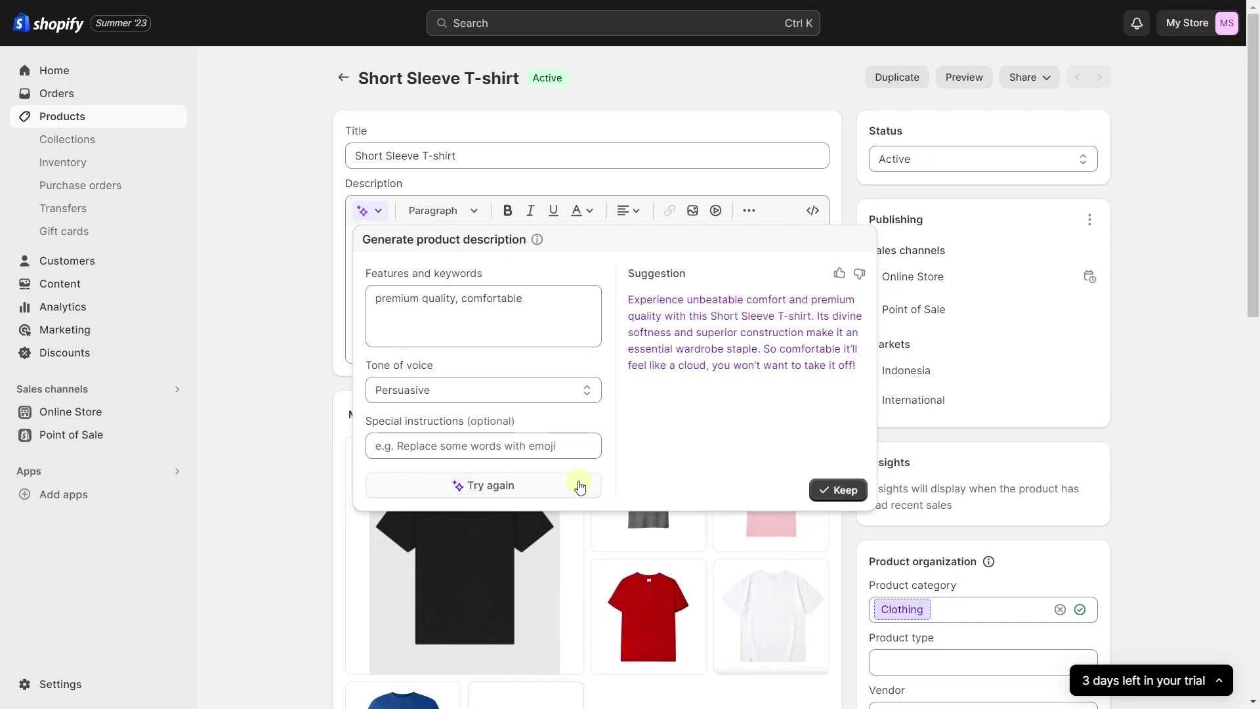
{"action": "left_click", "coordinate": [829, 491]}
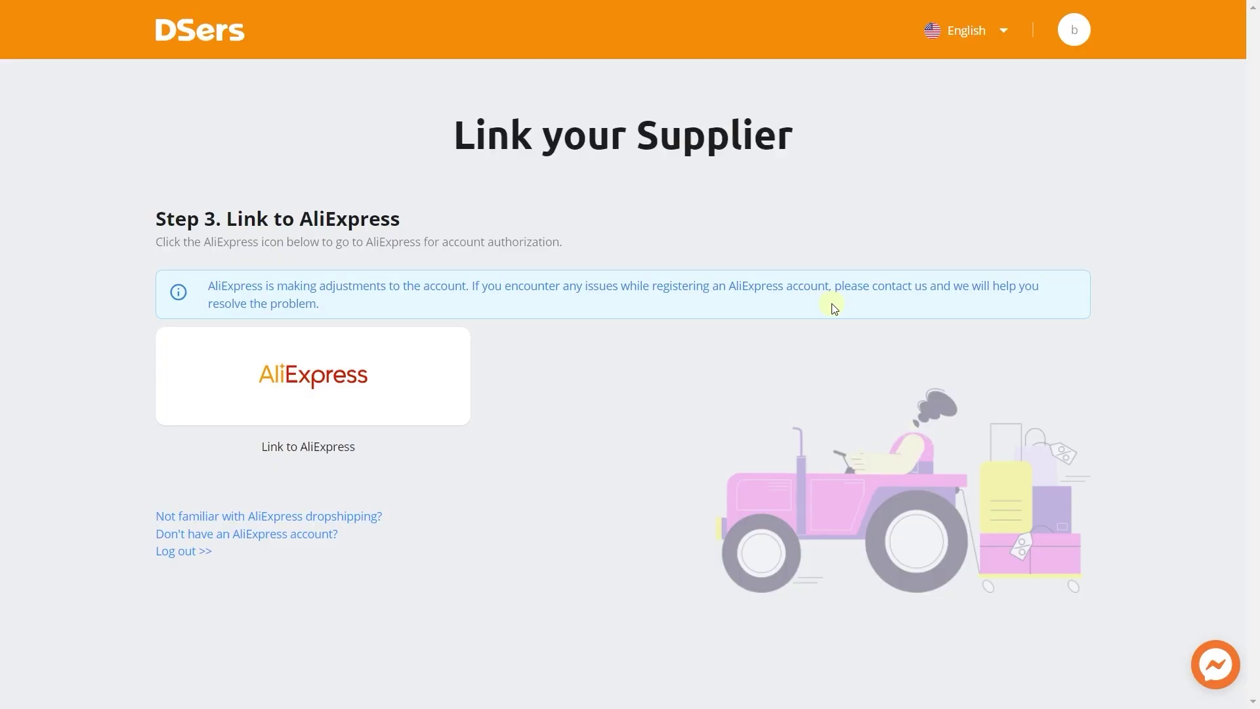
- Start the DSers AliExpress link and autofill the saved sign-in details
{"action": "left_click", "coordinate": [287, 425]}
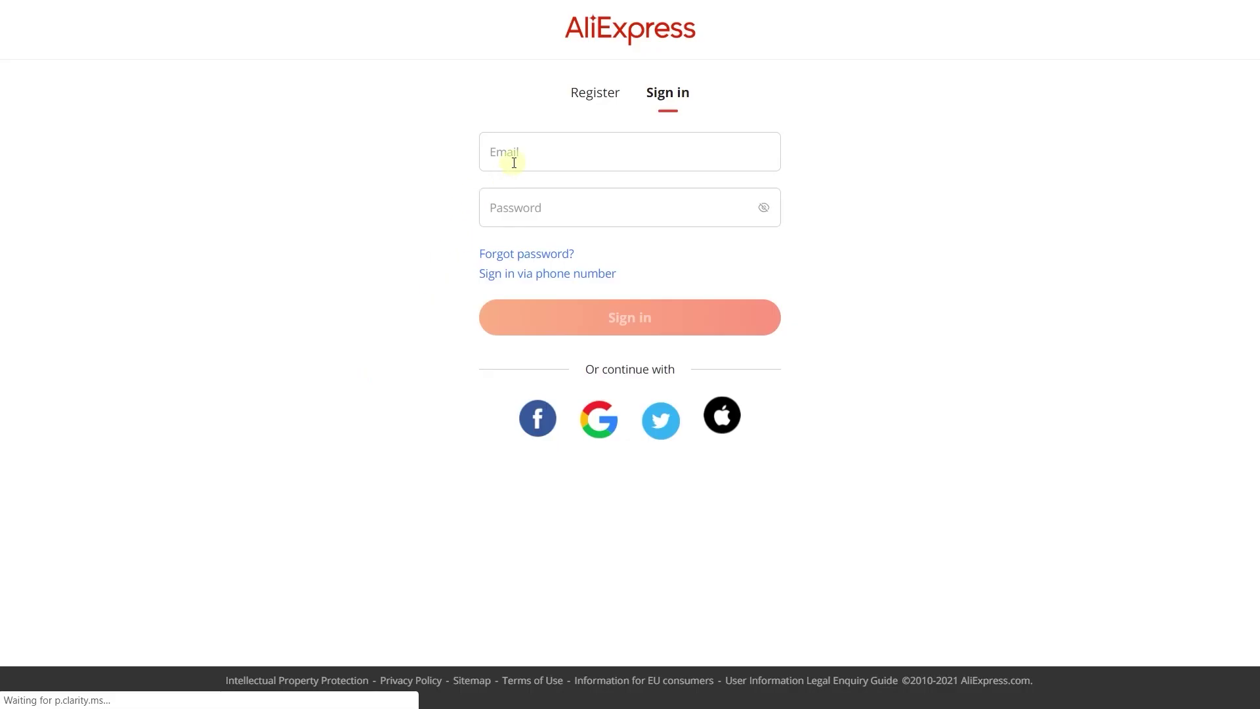
{"action": "left_click", "coordinate": [527, 151]}
{"action": "left_click", "coordinate": [545, 188]}
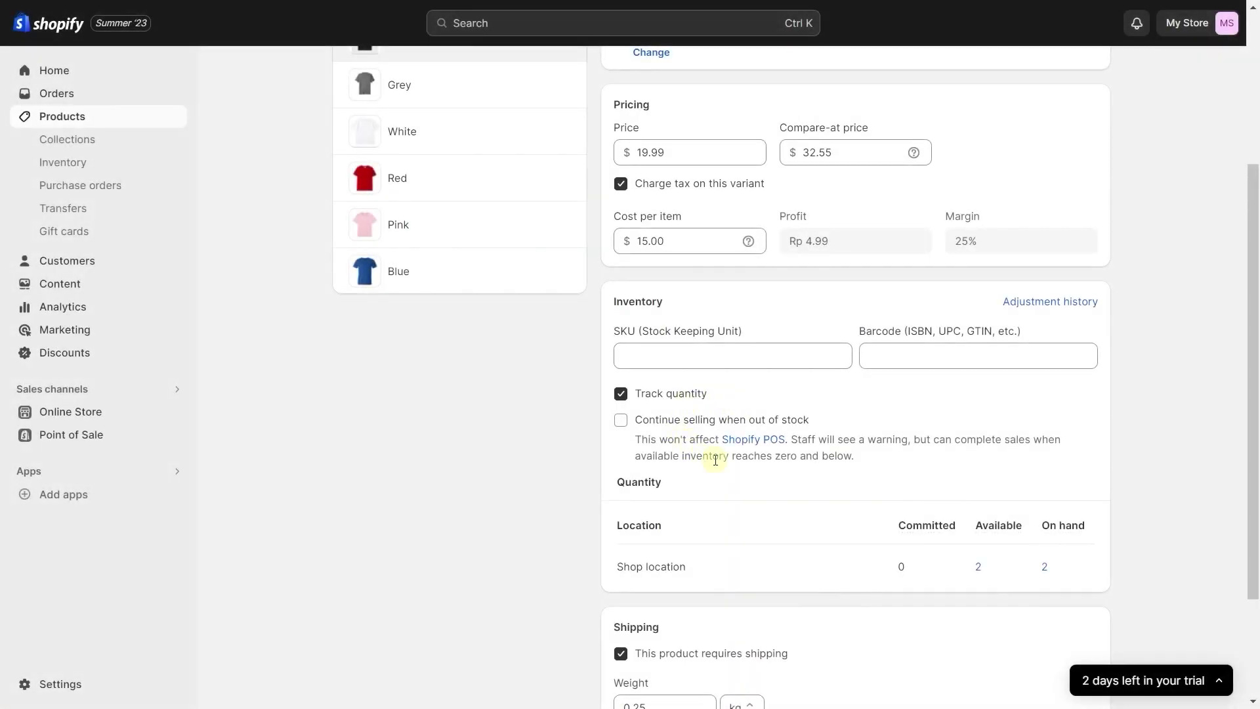
- Enable 'Continue selling when out of stock' for the Short Sleeve T-shirt variant
{"action": "left_click", "coordinate": [623, 422]}
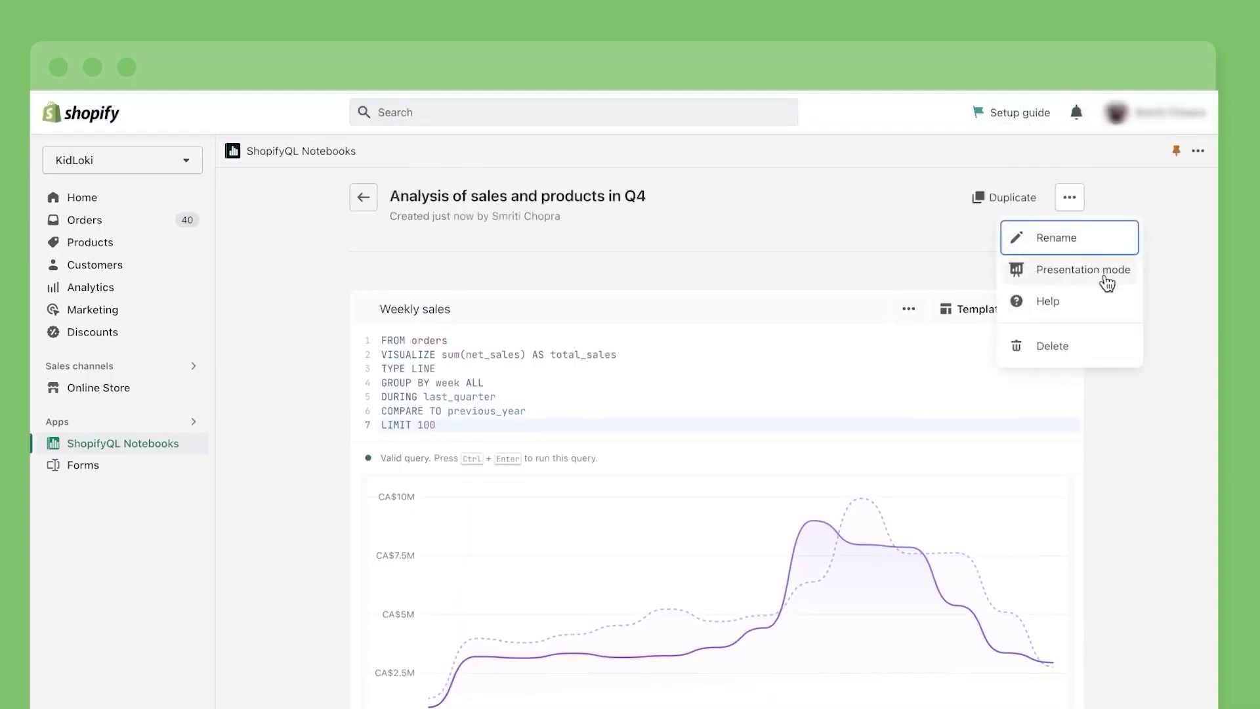
- Switch the Q4 sales and products notebook to Presentation mode
{"action": "left_click", "coordinate": [1107, 285]}
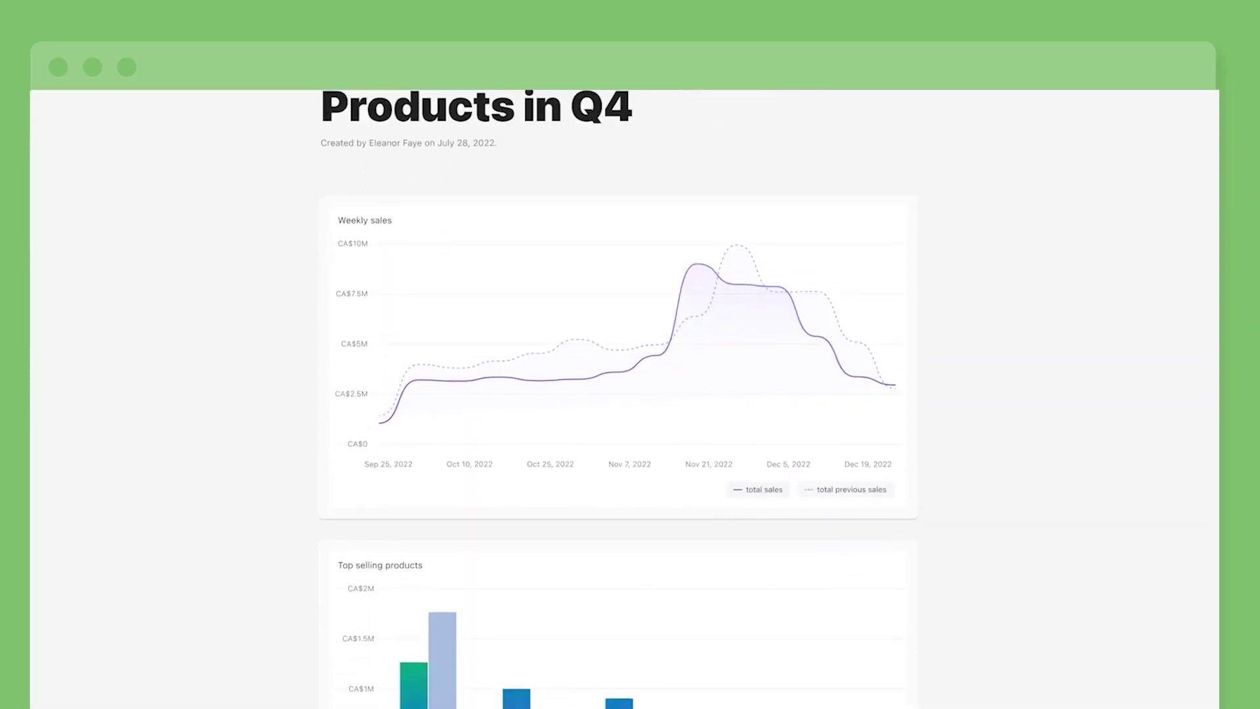
{"action": "scroll", "coordinate": [618, 394], "scroll_direction": "down", "scroll_amount": 5}
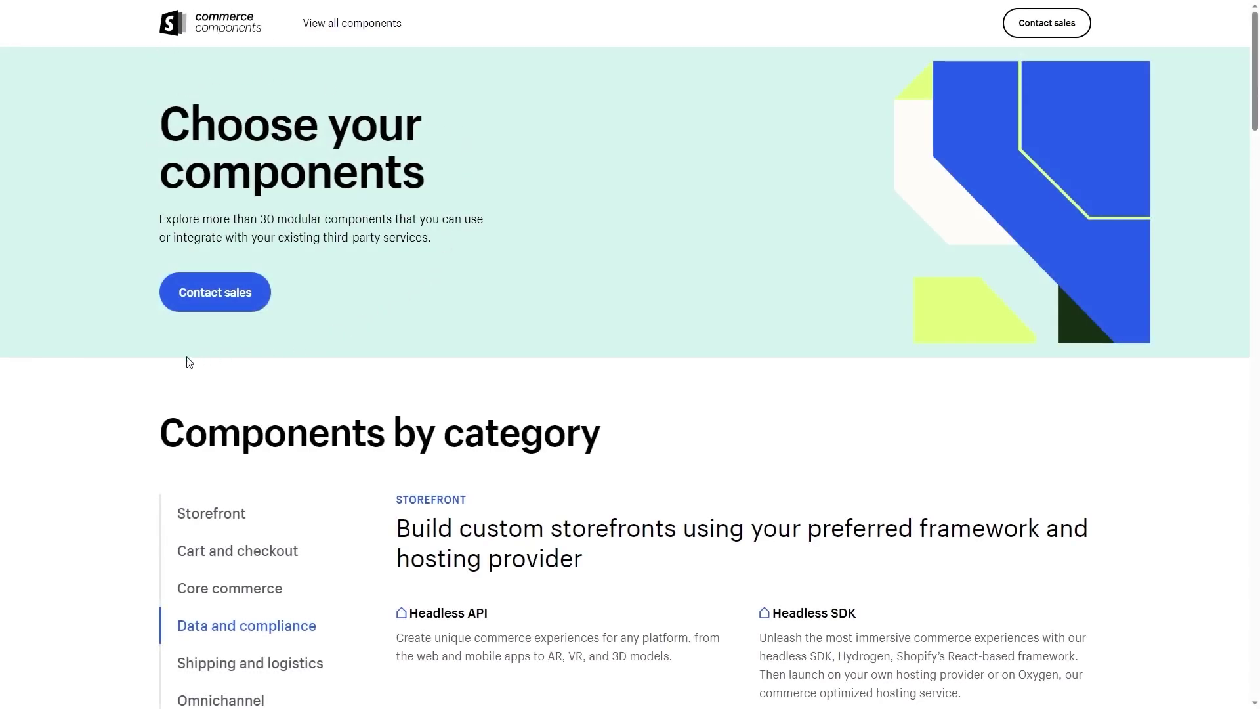
- Select Storefront in the Components by category list
{"action": "left_click", "coordinate": [209, 518]}
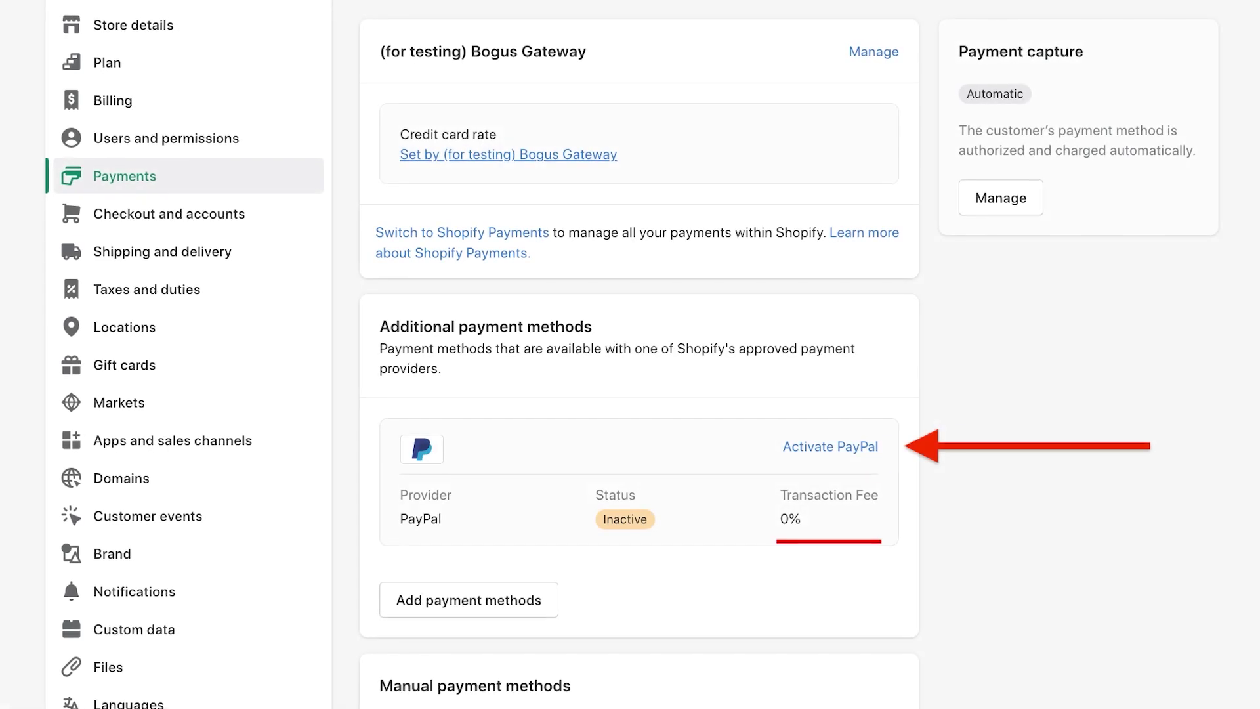
{"action": "left_click", "coordinate": [512, 411]}
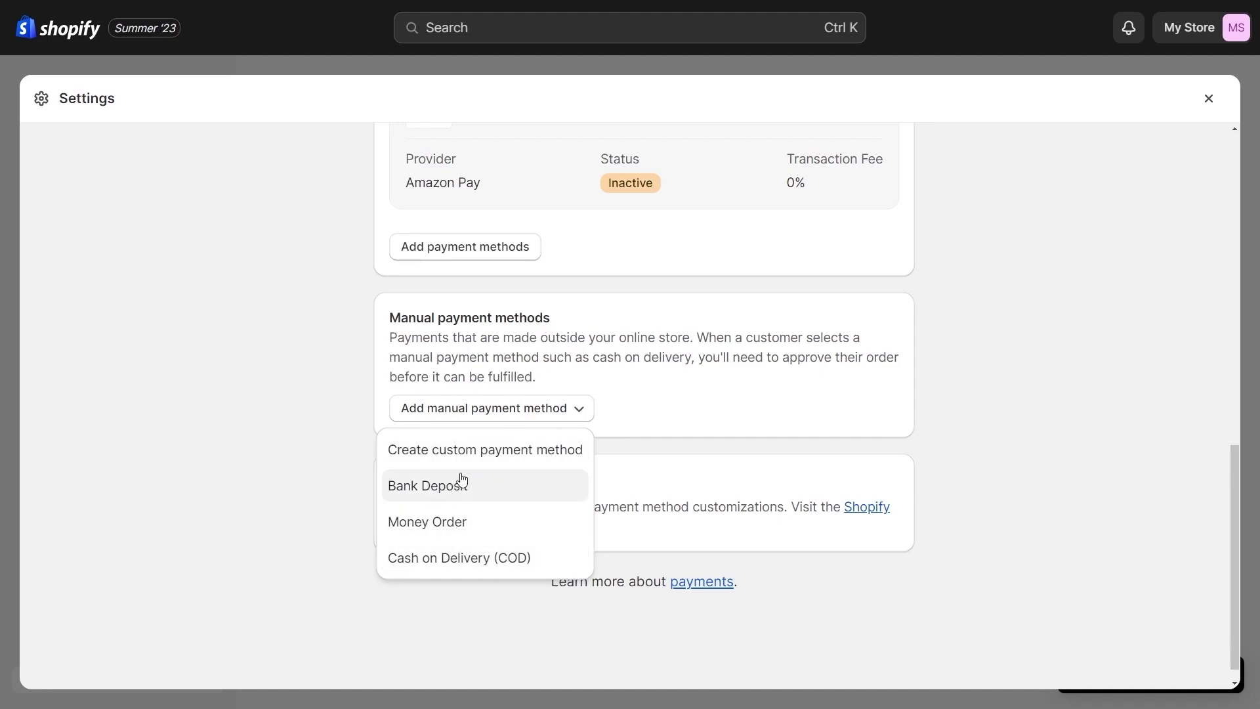
{"action": "left_click", "coordinate": [591, 403]}
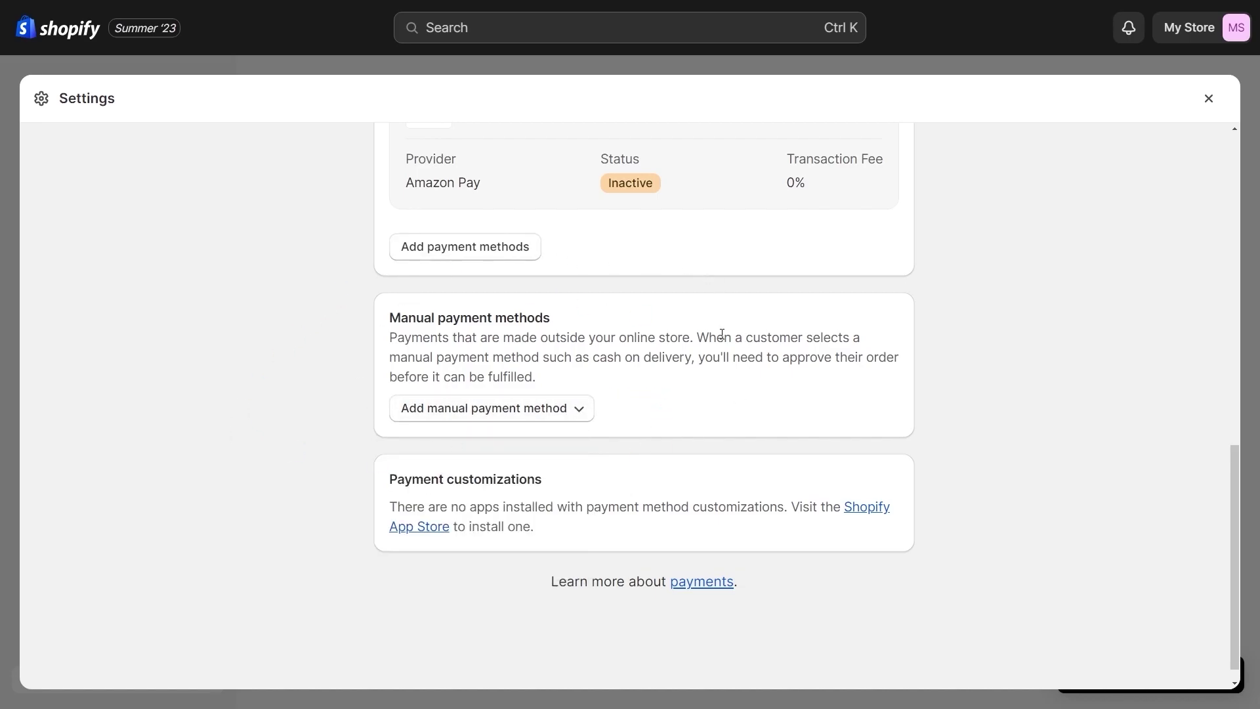